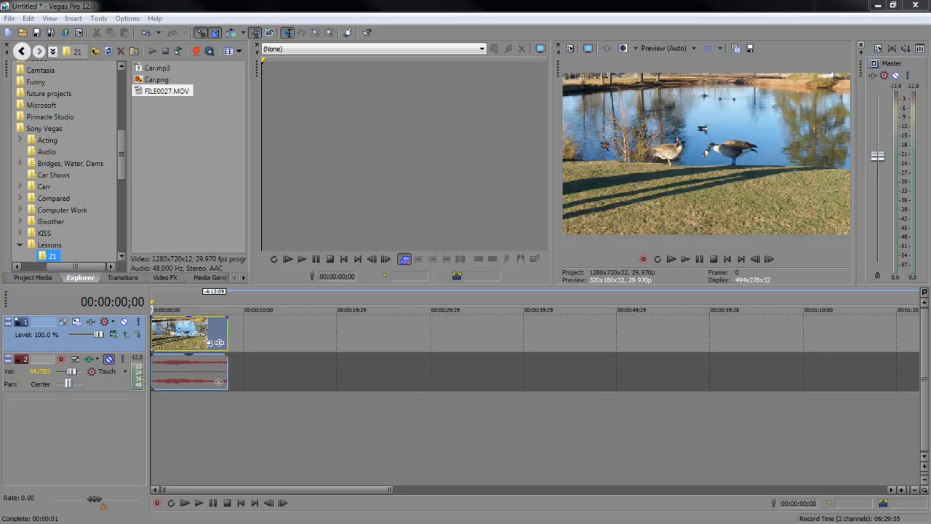
Play the opening seconds of the pond clip and stop playback
click(198, 502)
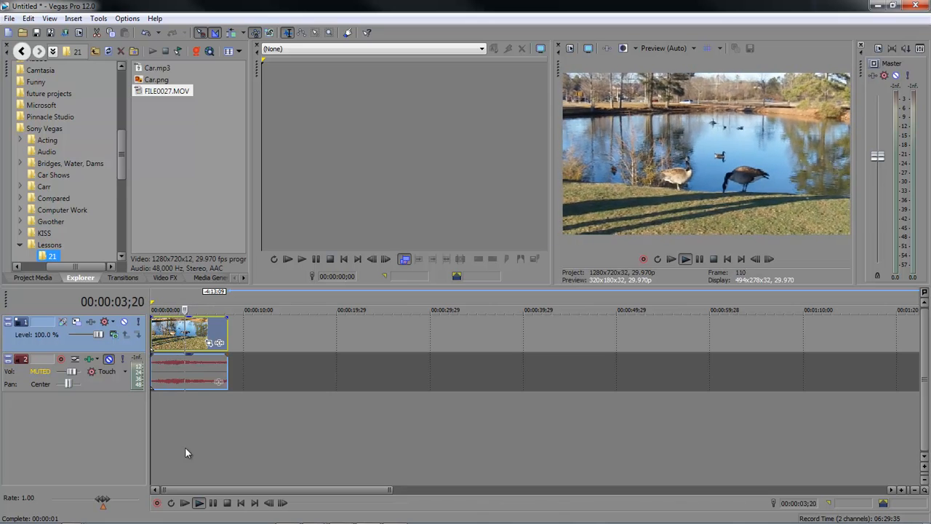
click(227, 503)
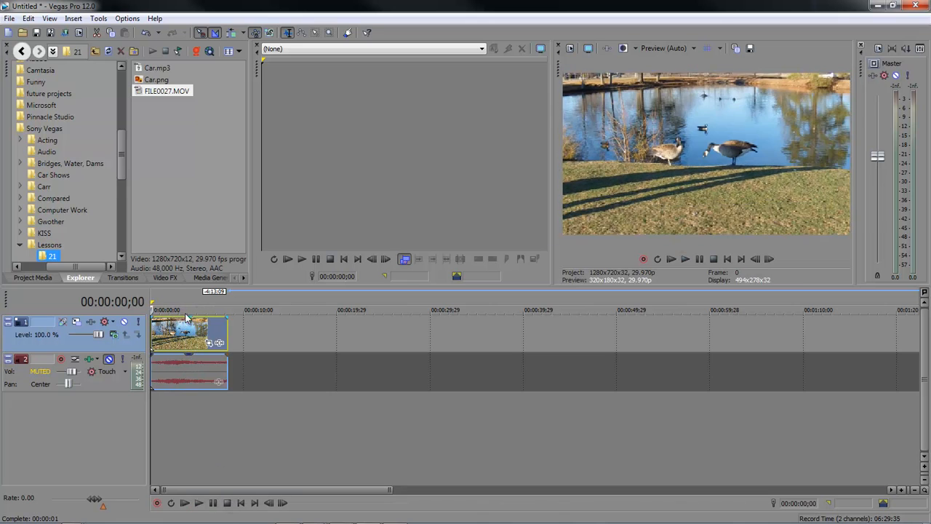
Insert a new audio track below the existing tracks and arm it for recording
right_click(127, 407)
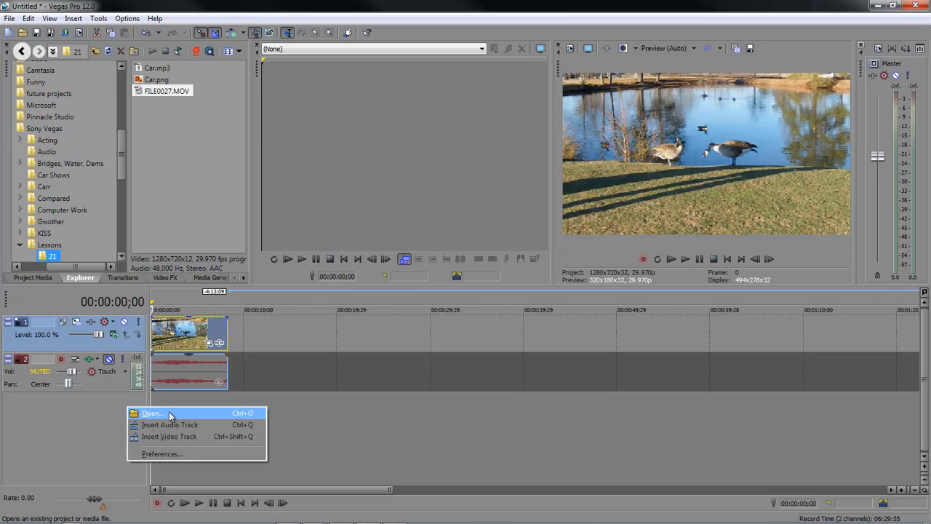
click(172, 425)
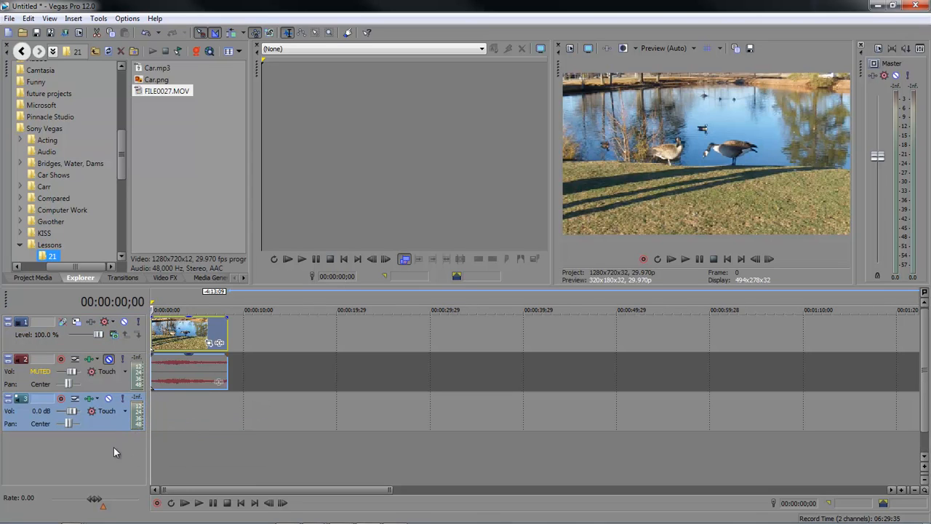
click(60, 399)
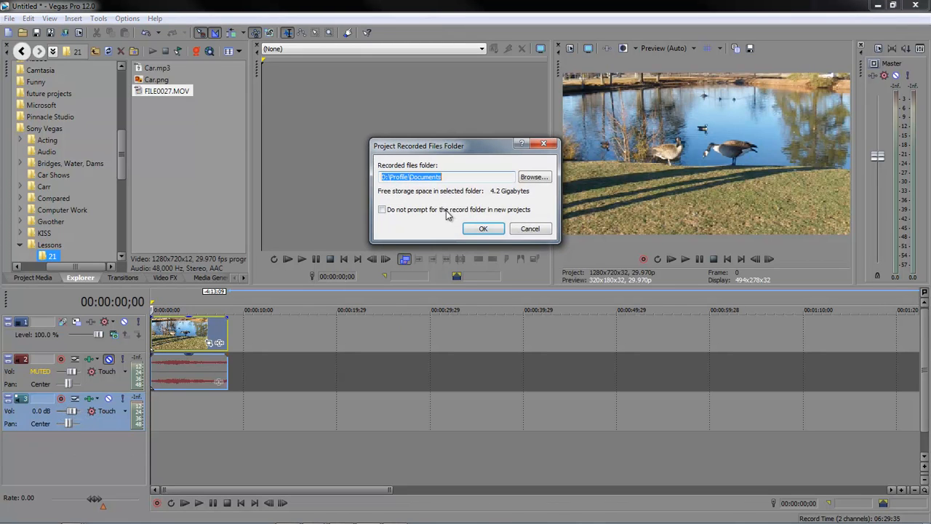
Set the project's recorded files folder to E:\Projects\Sony Vegas\Audio\
click(534, 177)
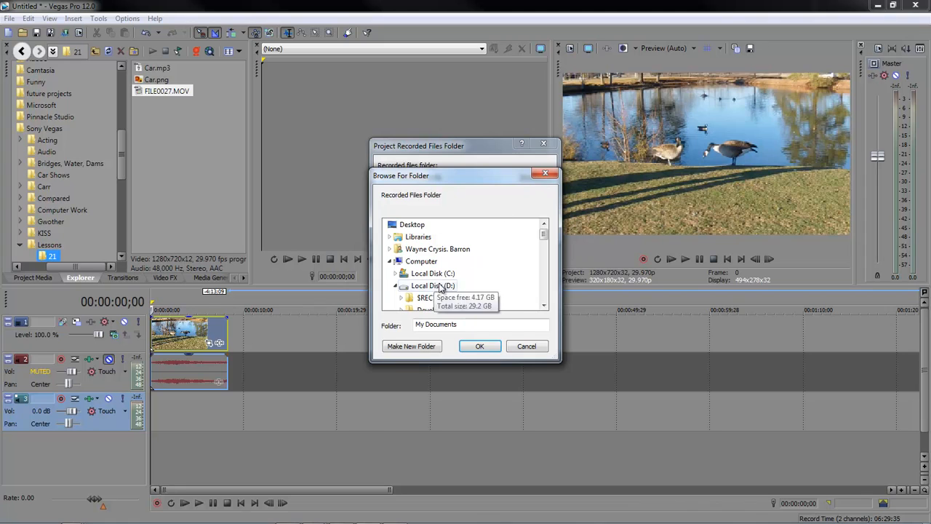
click(396, 290)
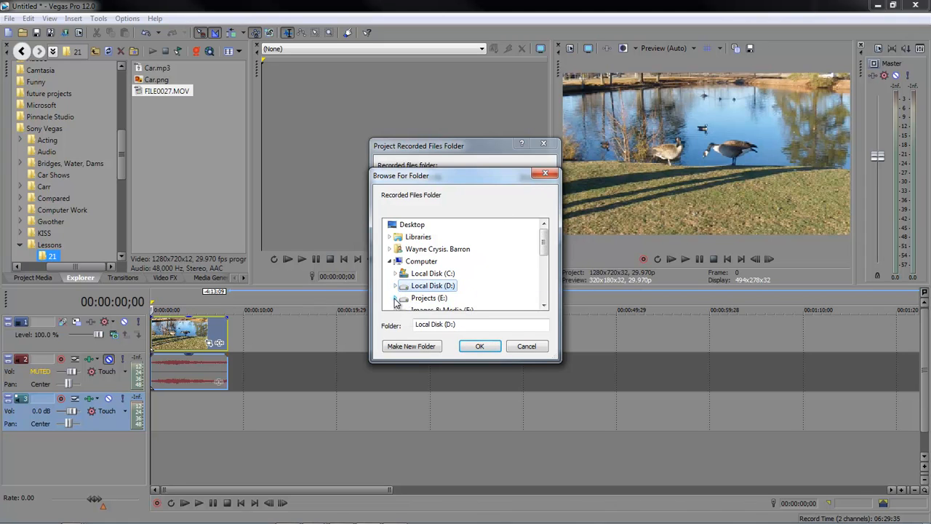
click(395, 297)
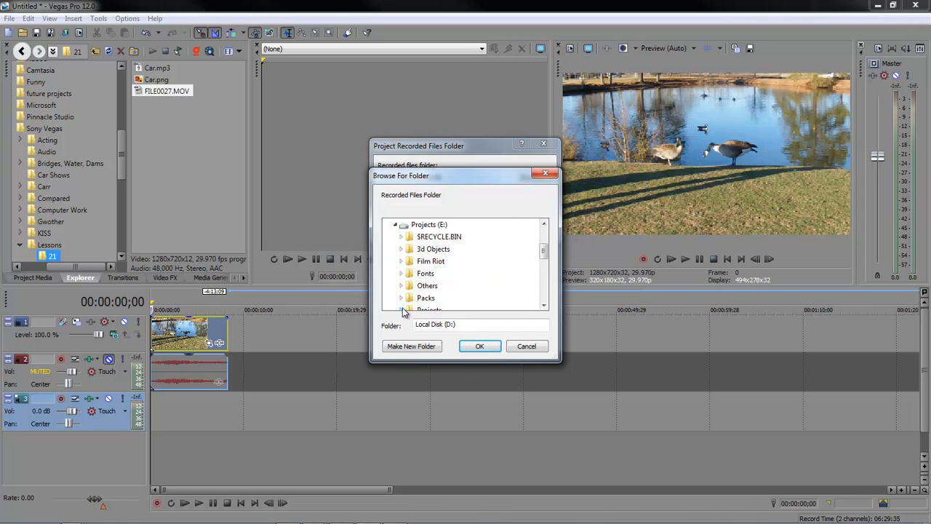
click(402, 310)
scroll(478, 256, down, 2)
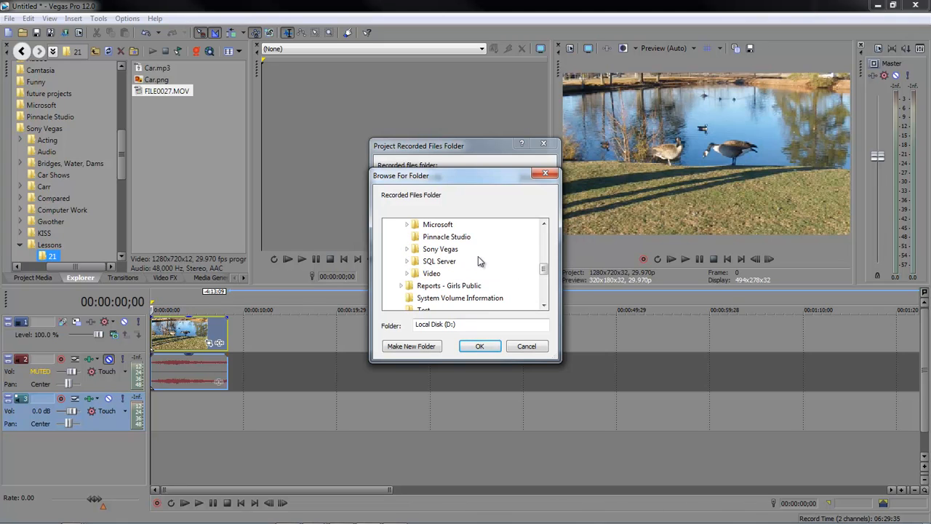
click(407, 249)
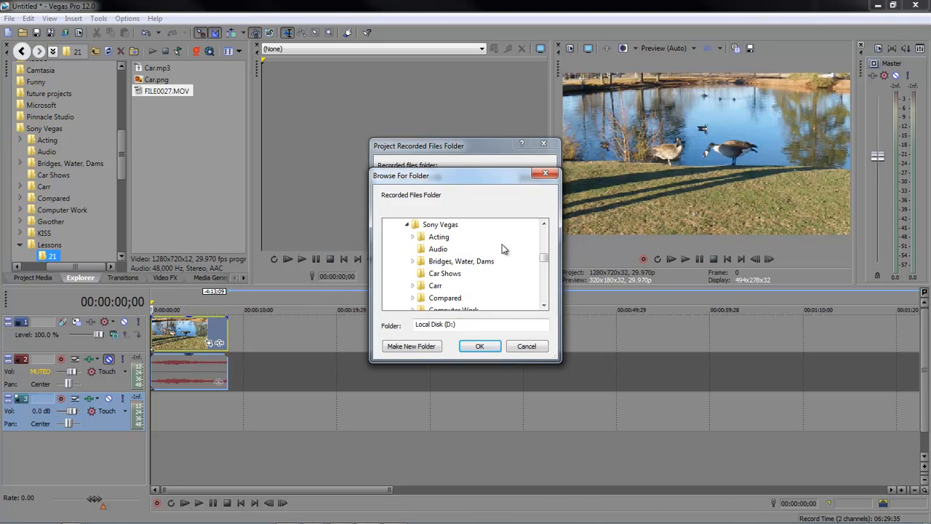
scroll(502, 249, down, 3)
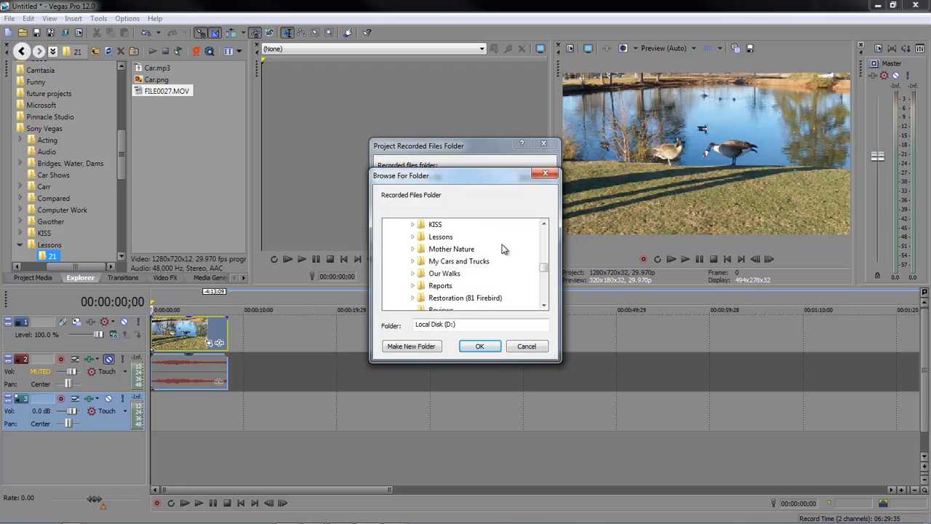
scroll(502, 250, up, 3)
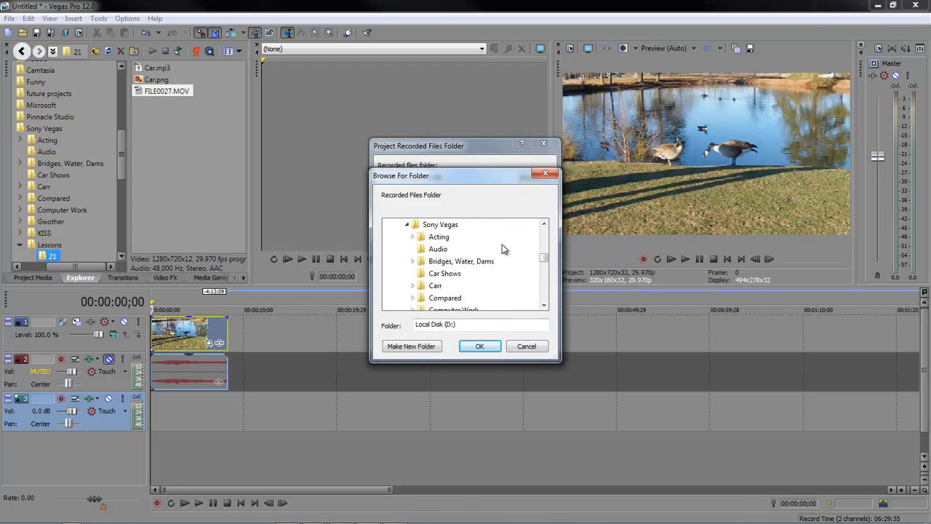
click(438, 249)
click(479, 346)
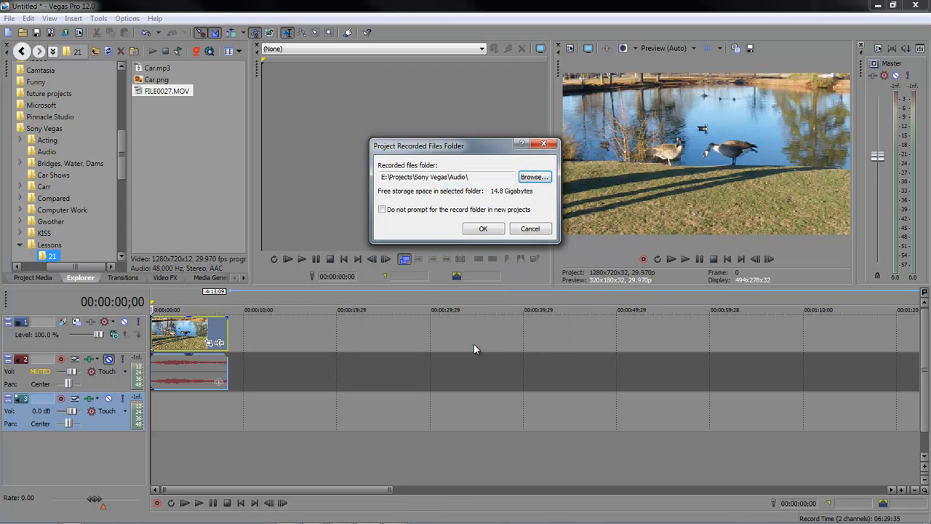
click(483, 230)
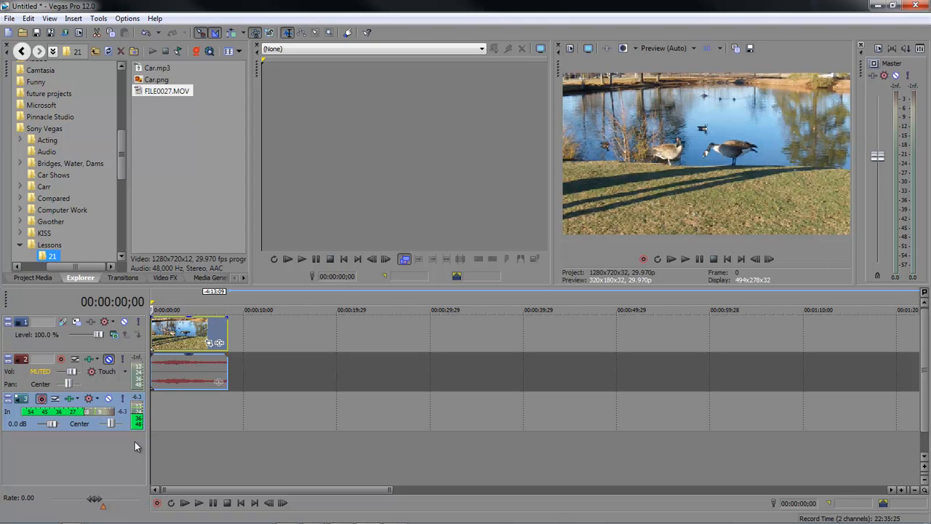
Record audio onto the armed track while the video plays, stop after the clip's end, and keep the recorded file
click(157, 503)
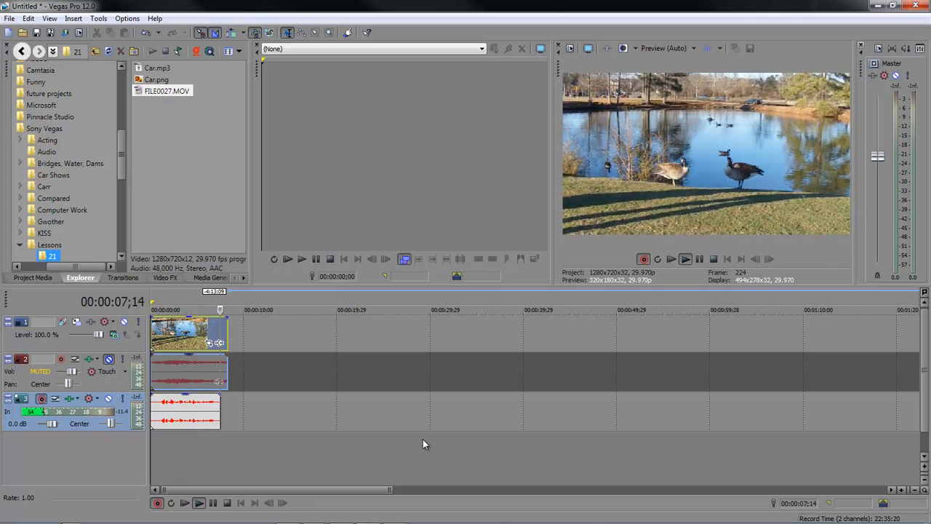
click(157, 503)
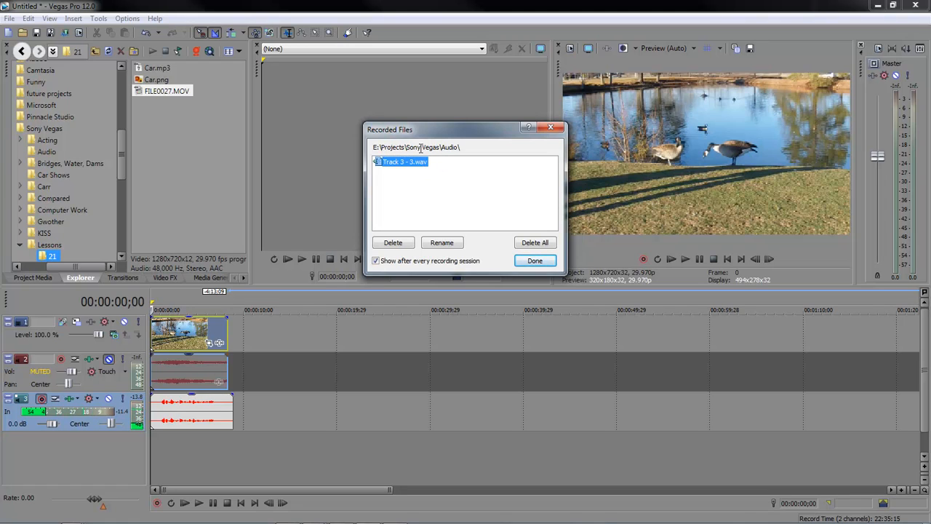
click(536, 260)
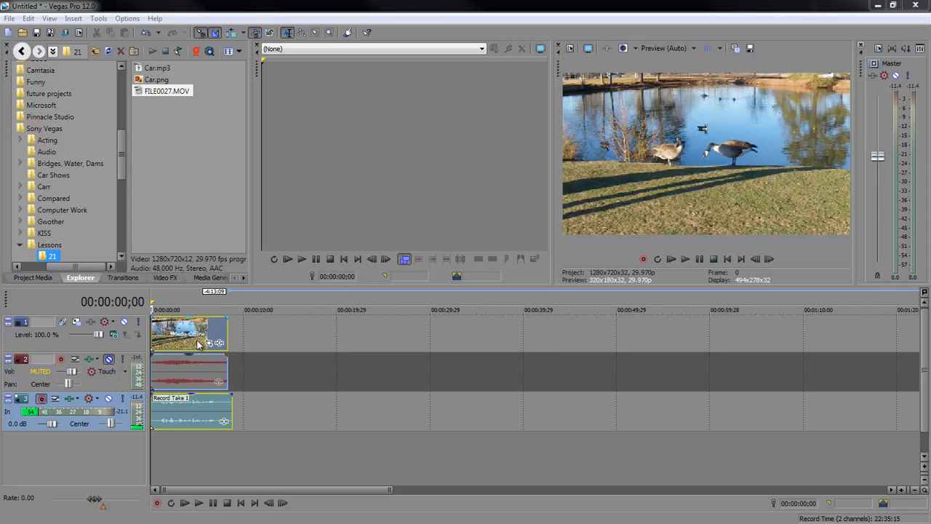
Add a volume audio envelope to the track holding the new recording
click(186, 414)
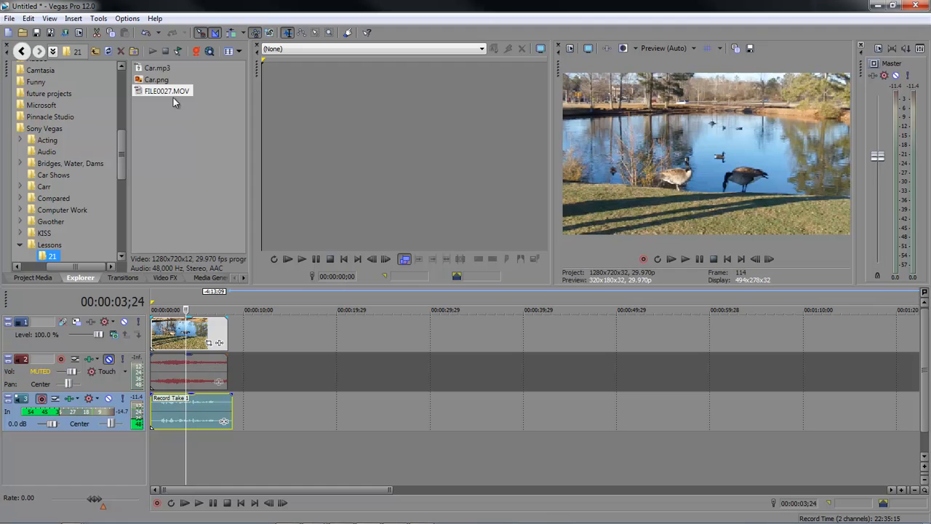
click(76, 19)
mouse_move(145, 31)
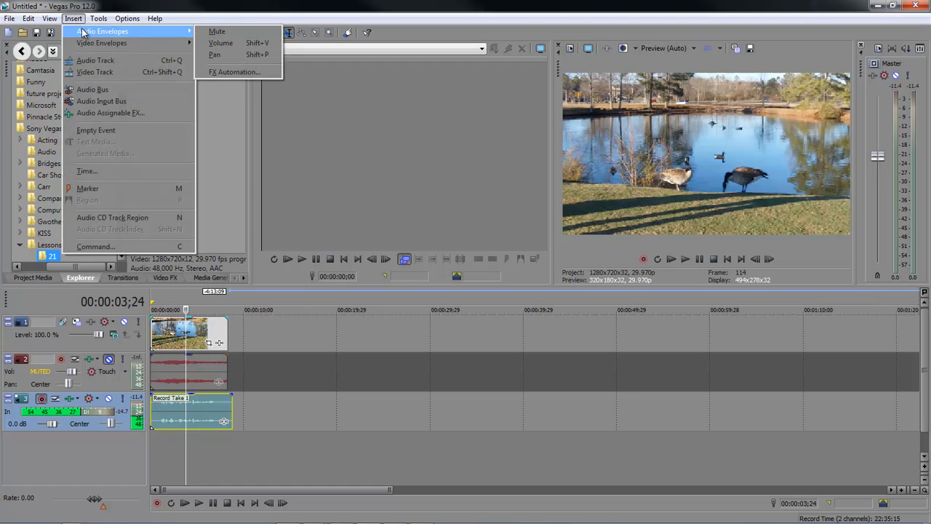
click(233, 43)
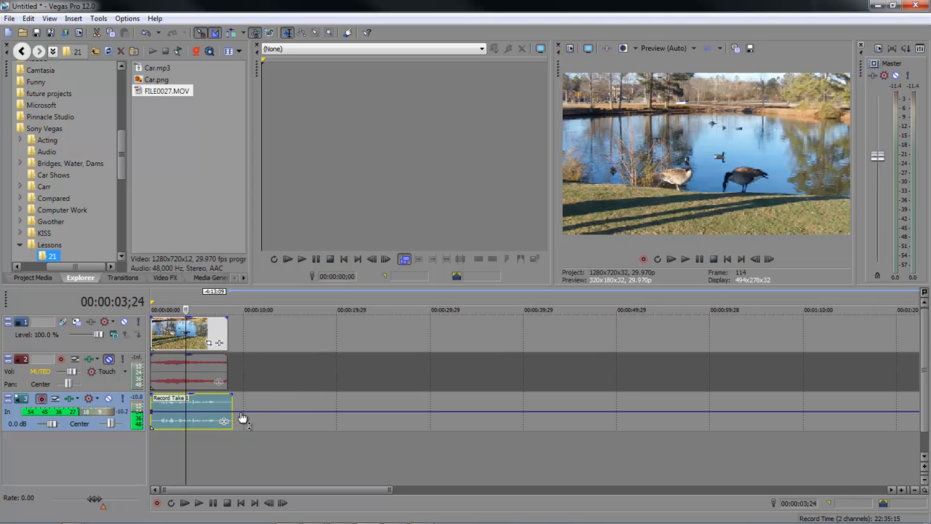
Lower the recording track's whole volume envelope to about -8.7 dB and play back a short portion
drag(242, 418, 246, 429)
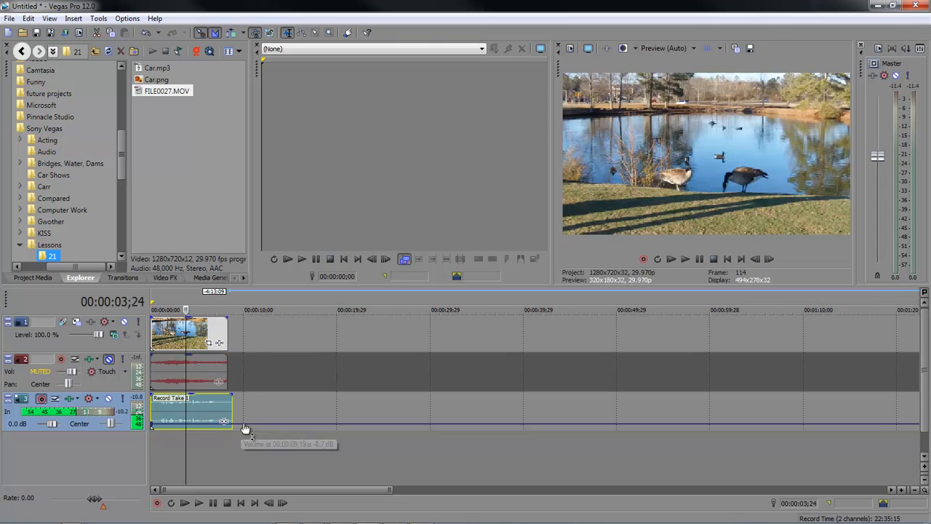
click(199, 503)
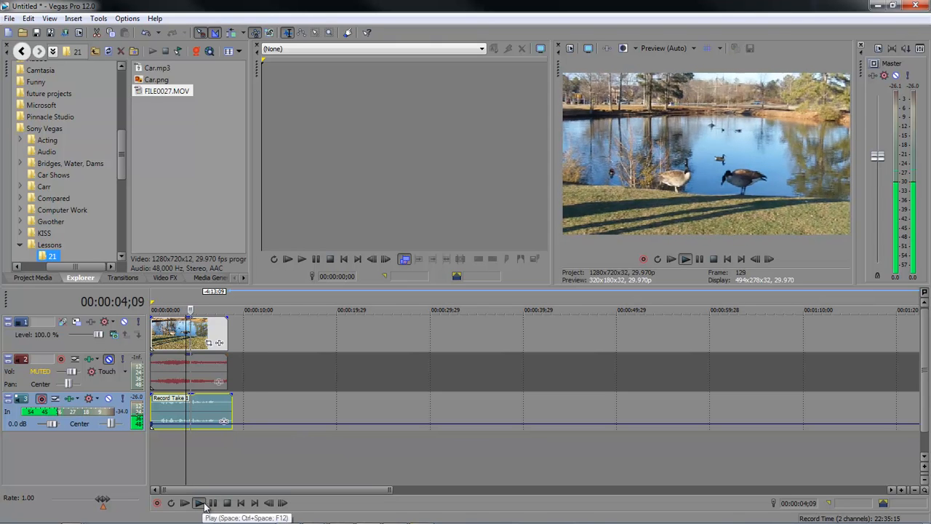
click(227, 503)
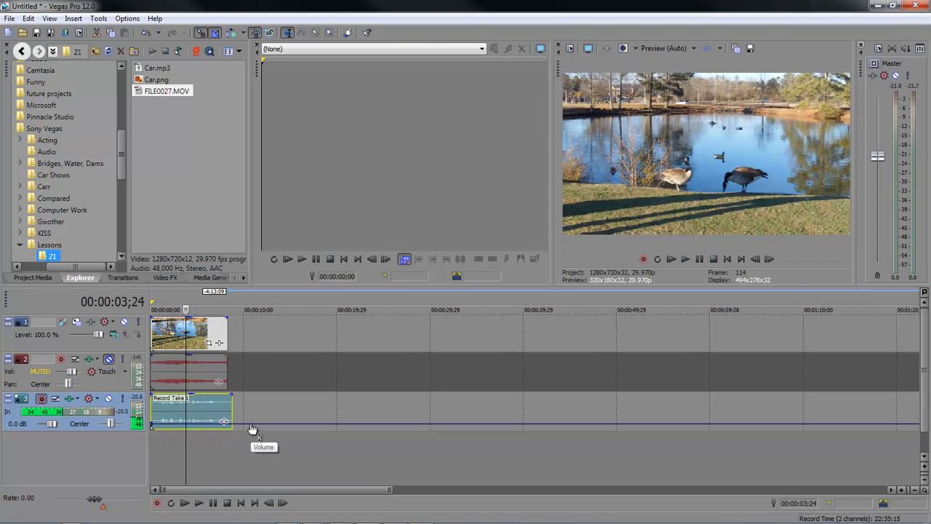
Raise the recording track's whole volume envelope well above its centre line and play back a short portion
drag(251, 429, 250, 402)
click(199, 503)
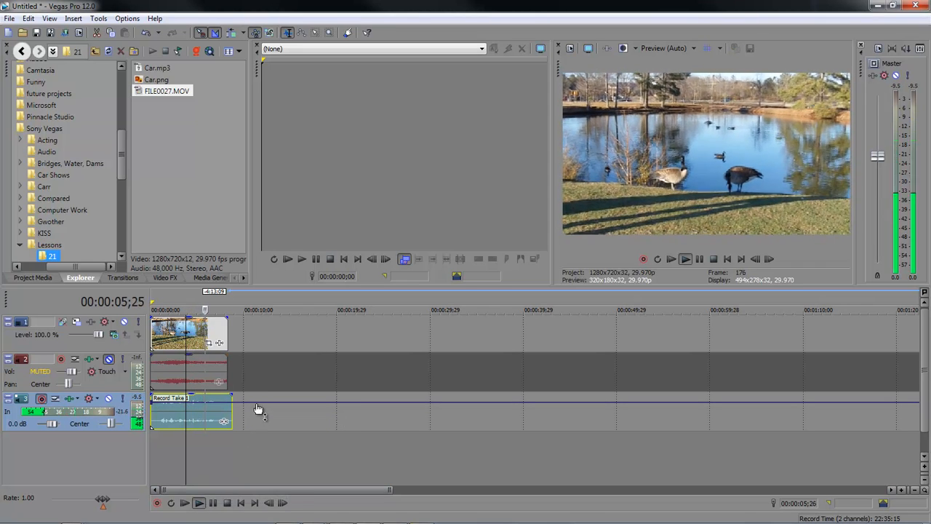
key(Return)
Drop the whole envelope to about -18.3 dB and fade in with a point of about -2.4 dB at about 00:00:01;16
drag(252, 404, 249, 432)
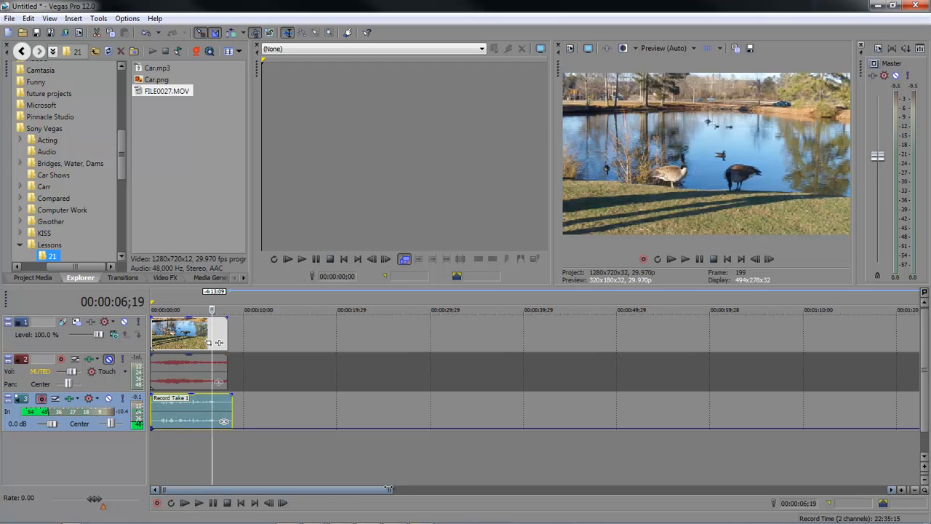
drag(391, 489, 232, 489)
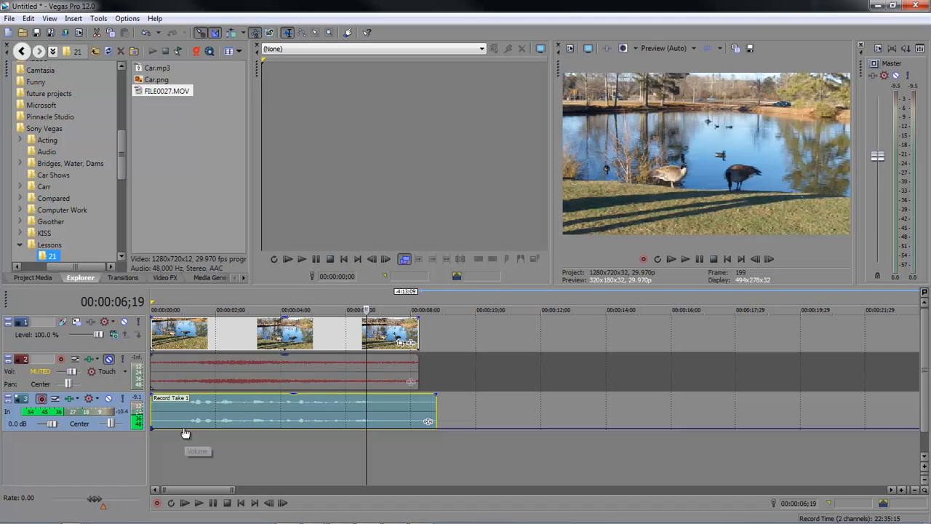
click(185, 434)
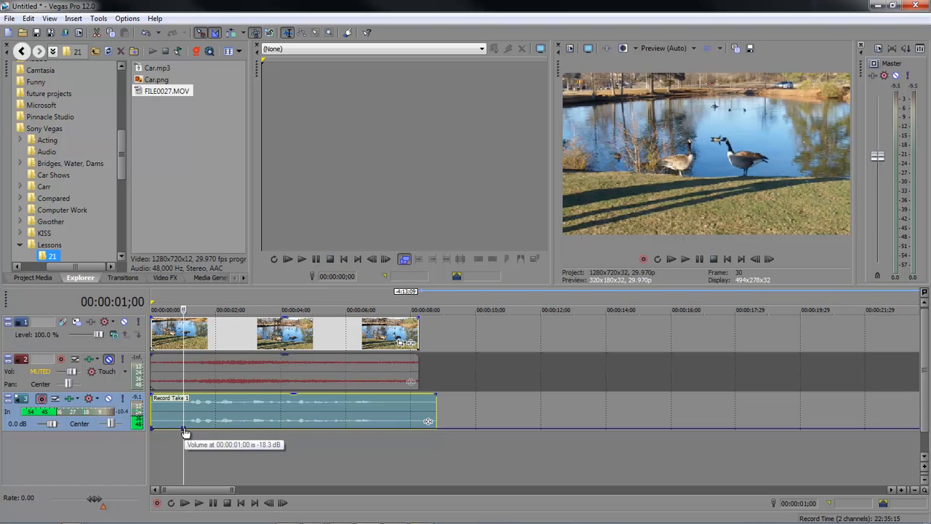
mouse_move(183, 428)
mouse_down()
mouse_move(184, 413)
mouse_move(184, 421)
mouse_up()
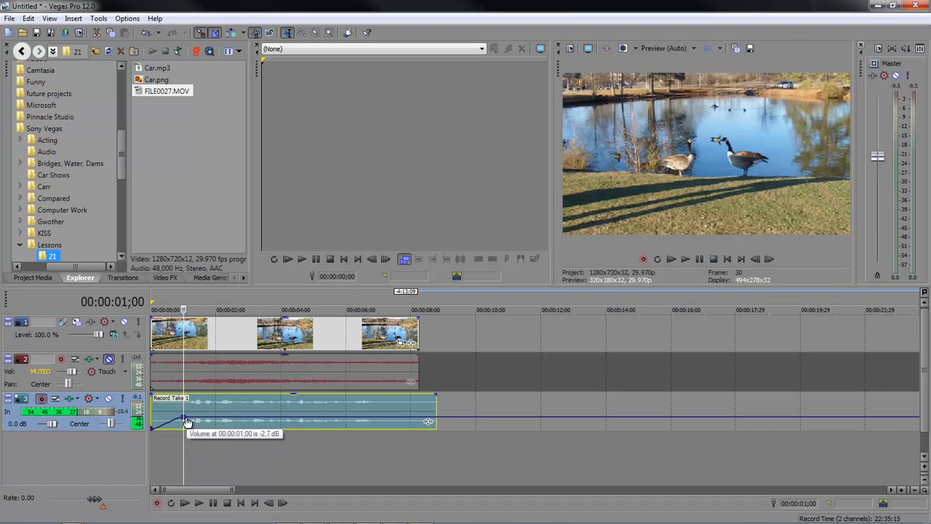
drag(188, 421, 203, 421)
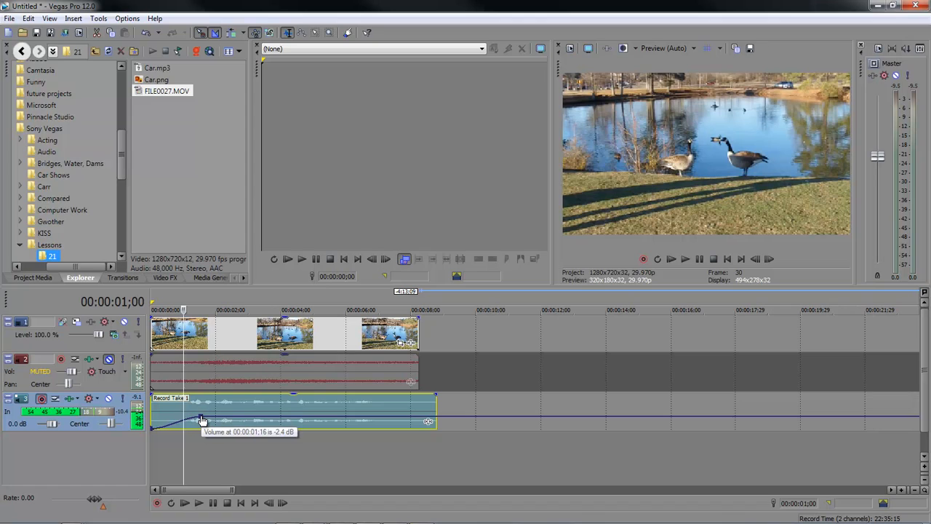
Shape a volume dip with envelope points at about 2;29, 3;09, 5;15 and 5;22, holding about -6.8 dB between the middle two
click(250, 422)
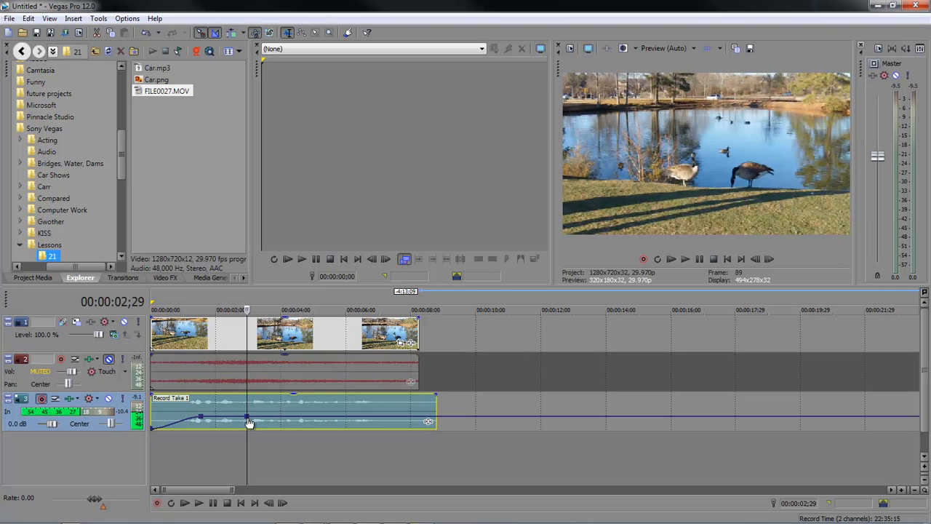
double_click(259, 419)
drag(259, 418, 259, 423)
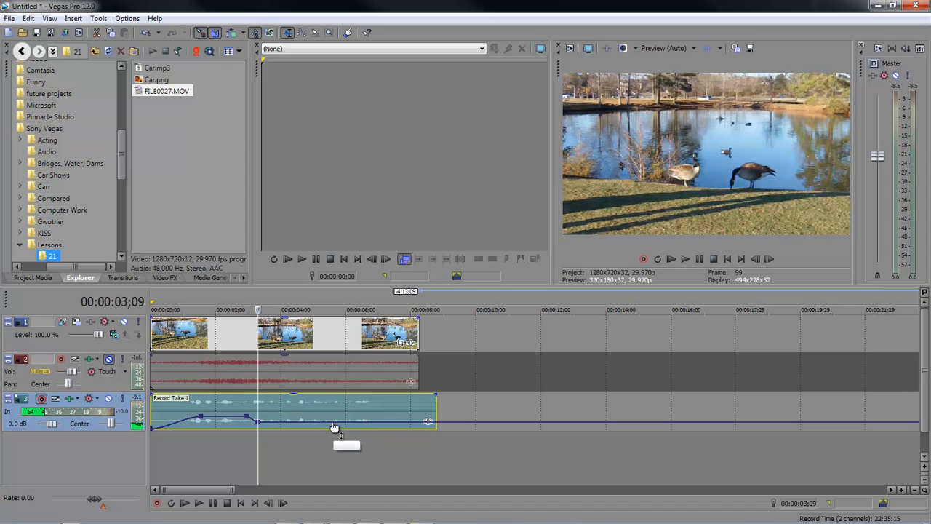
double_click(331, 423)
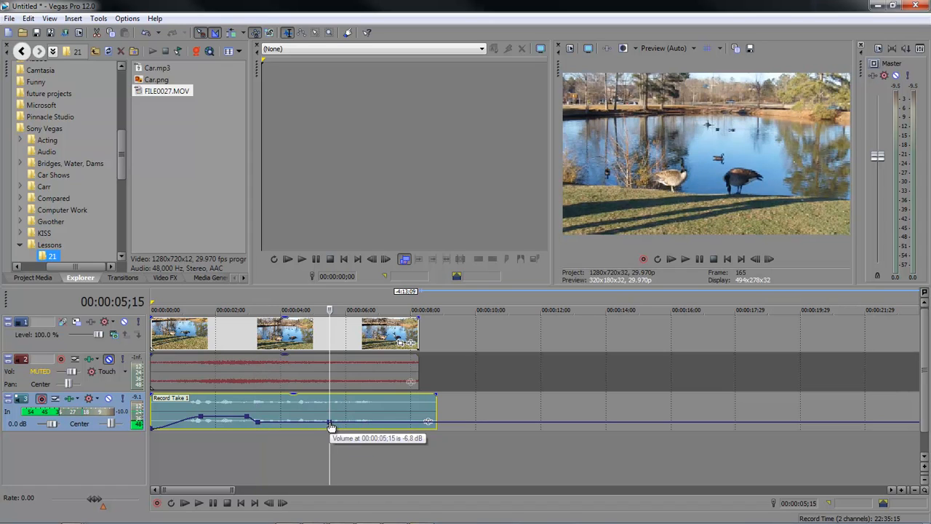
drag(331, 427, 339, 420)
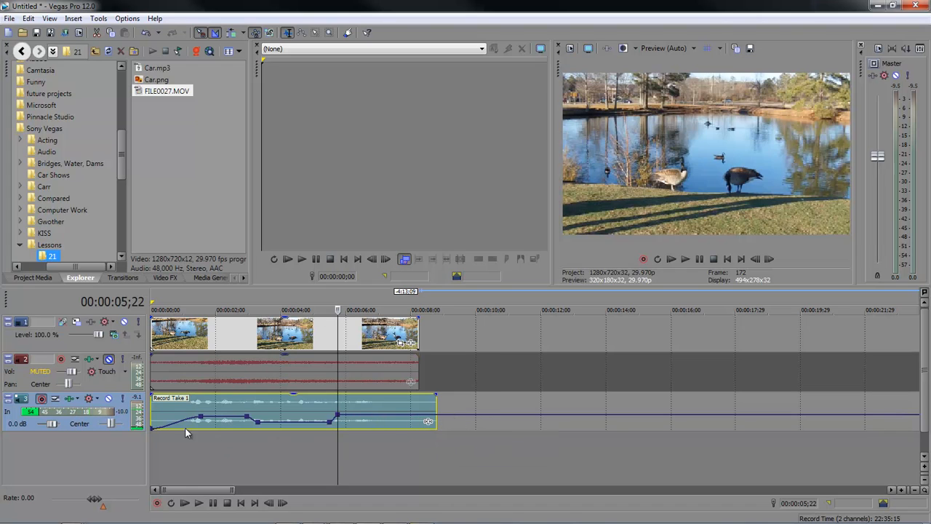
Play the project from the start to check the recording's volume changes
click(152, 459)
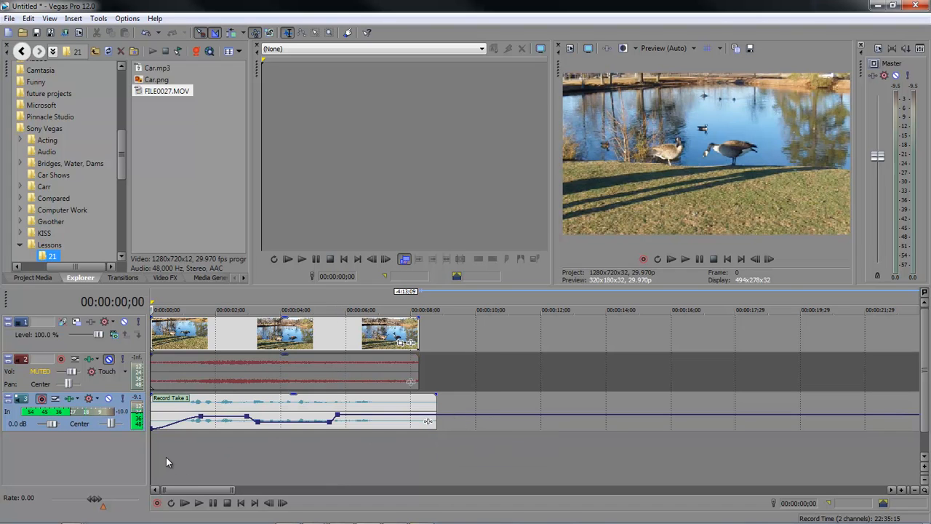
key(space)
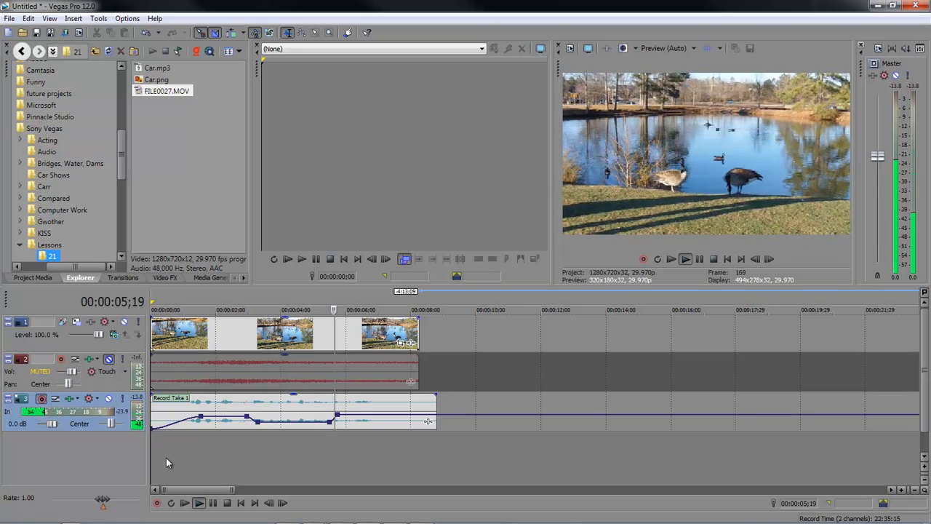
Stop the playback and add a pan envelope to the recording track
key(space)
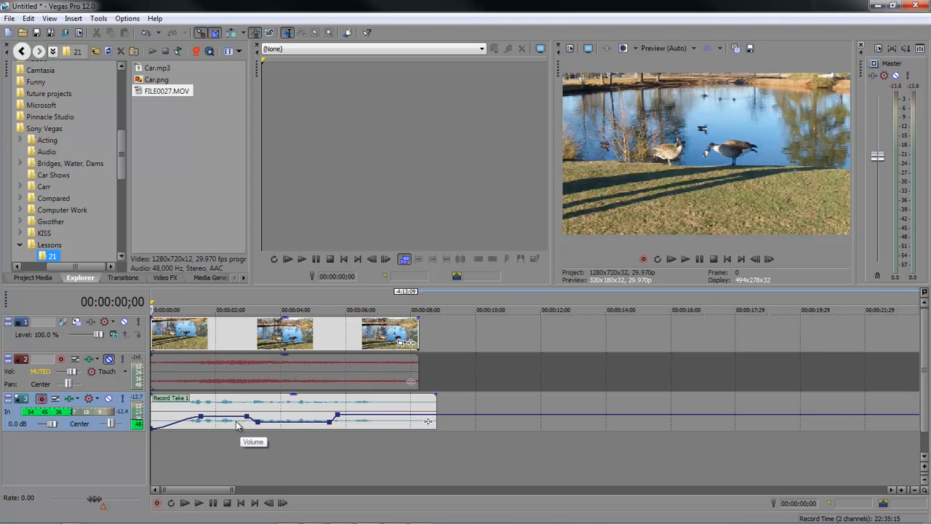
click(98, 18)
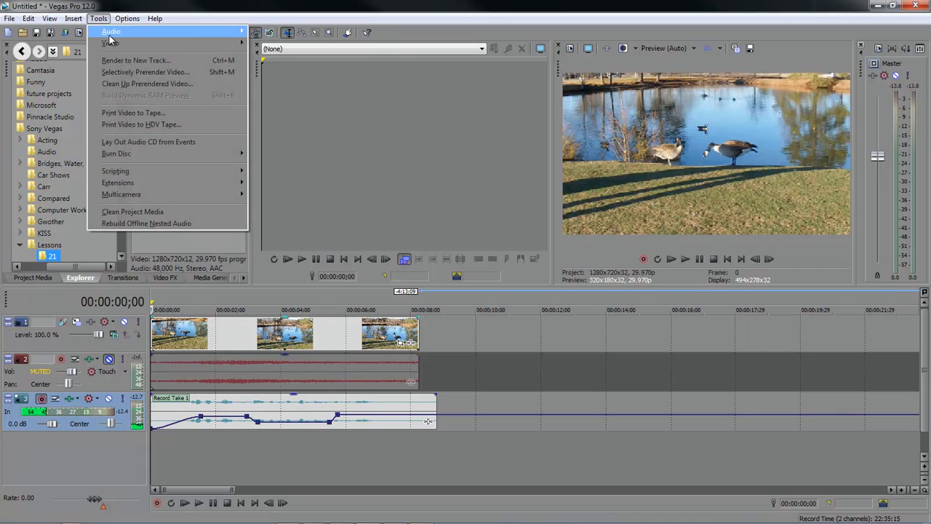
mouse_move(75, 20)
mouse_move(99, 31)
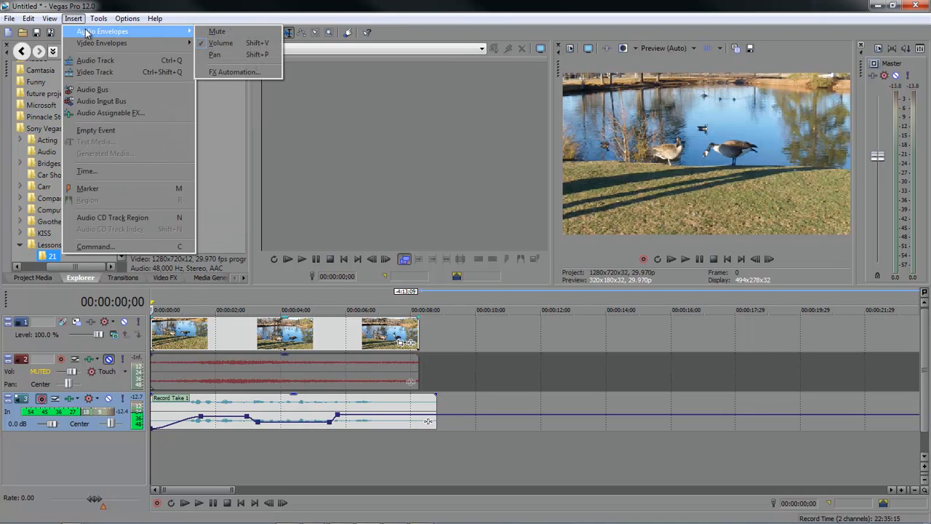
click(222, 55)
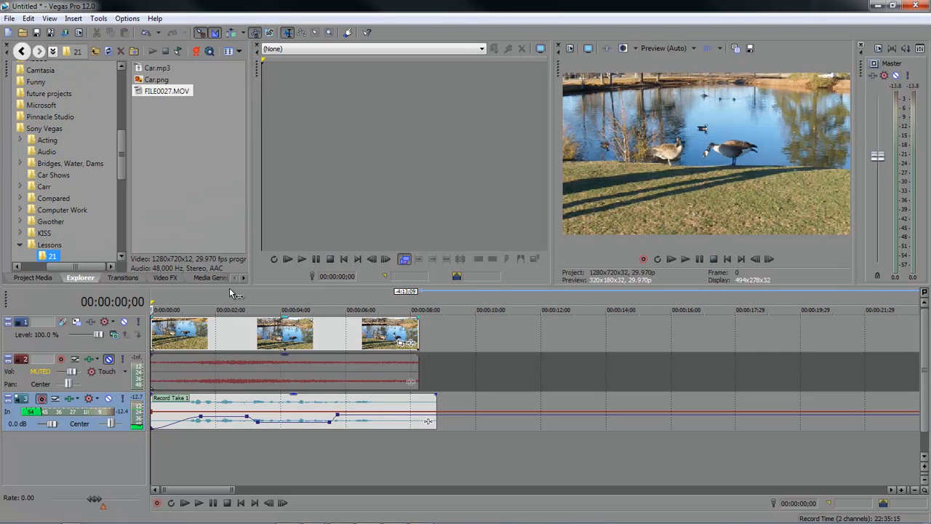
Ramp the pan envelope up from its lowest level to match the volume fade-in, adding points at 2;29 and 3;10 and lowering the latter
drag(166, 415, 198, 418)
double_click(199, 429)
double_click(248, 421)
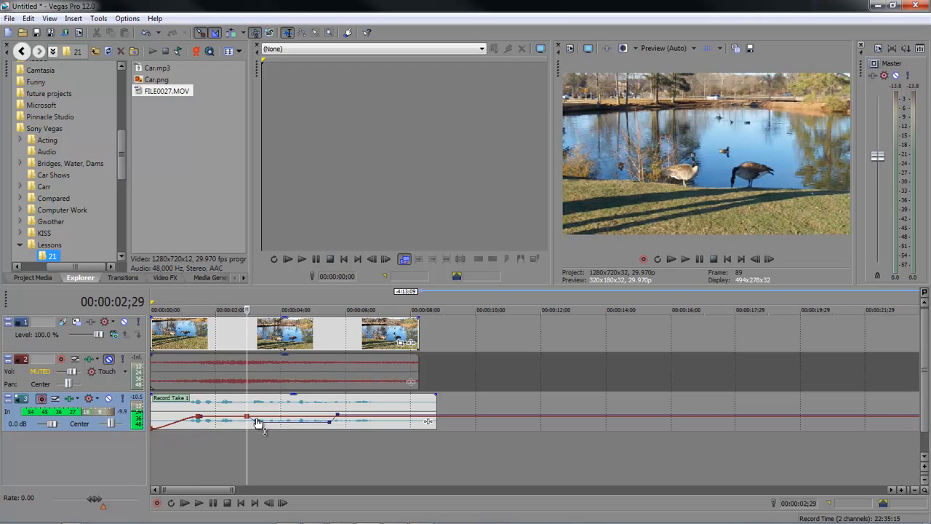
double_click(259, 422)
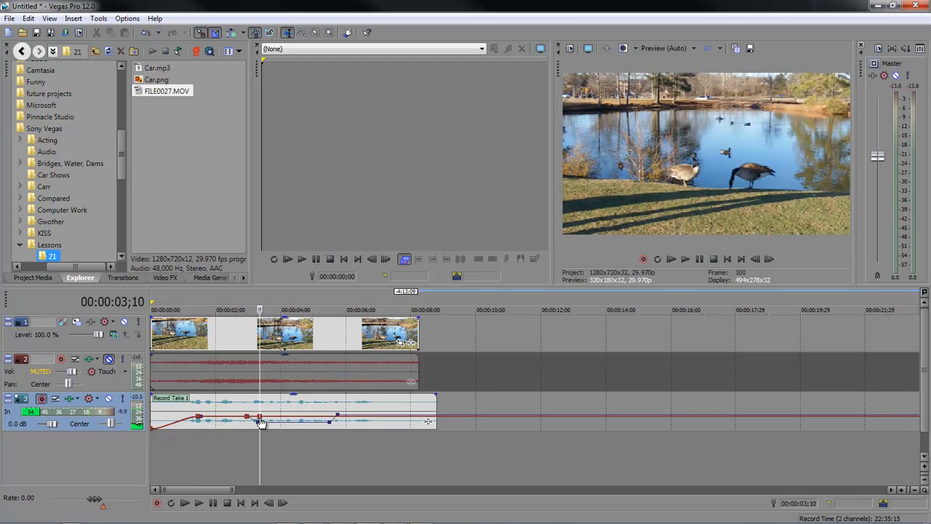
drag(260, 428, 261, 432)
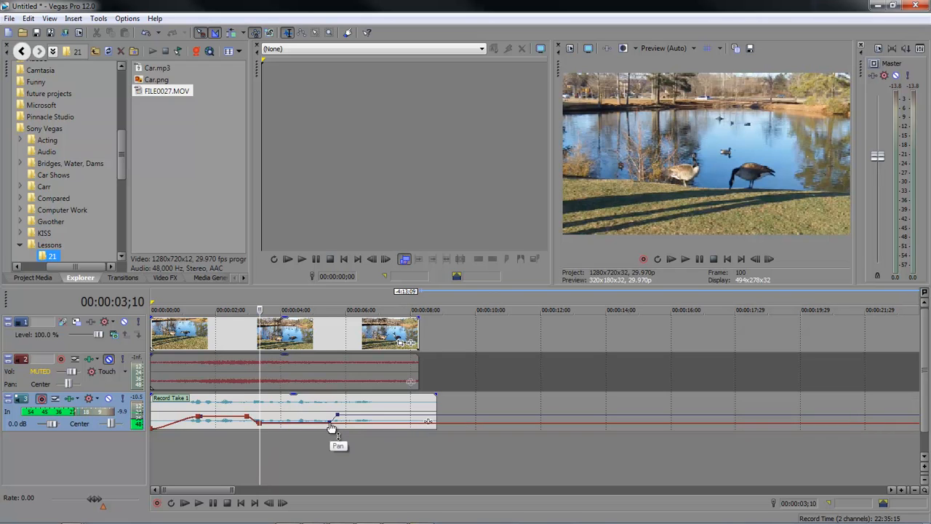
Add pan points at 00:00:05;15 and 00:00:05;22, raising the last one to the level of the volume envelope
double_click(329, 423)
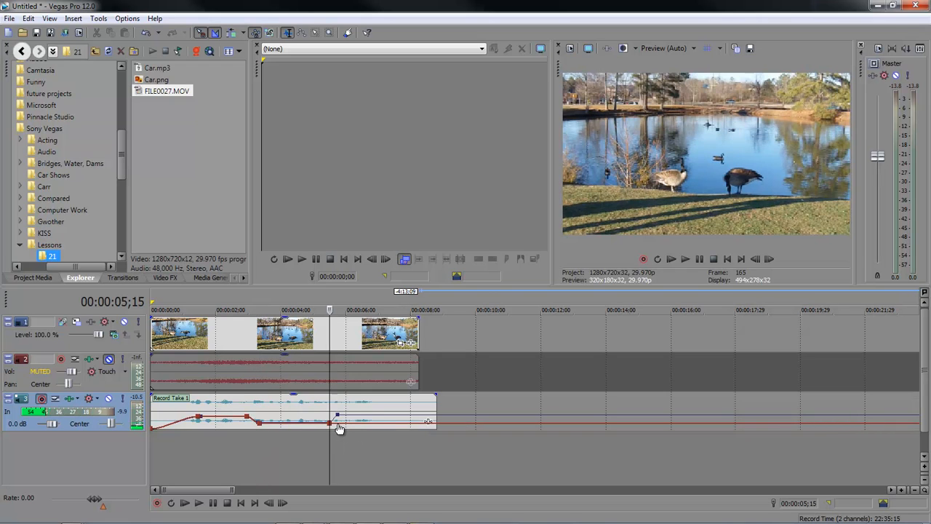
double_click(337, 423)
drag(338, 423, 338, 418)
drag(339, 419, 338, 414)
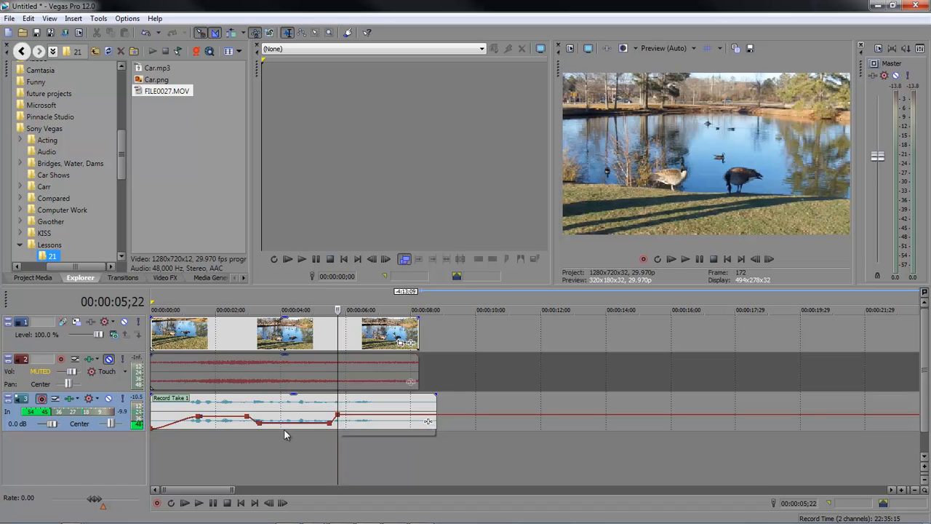
Play the project from the start to check the recording's panning
click(154, 448)
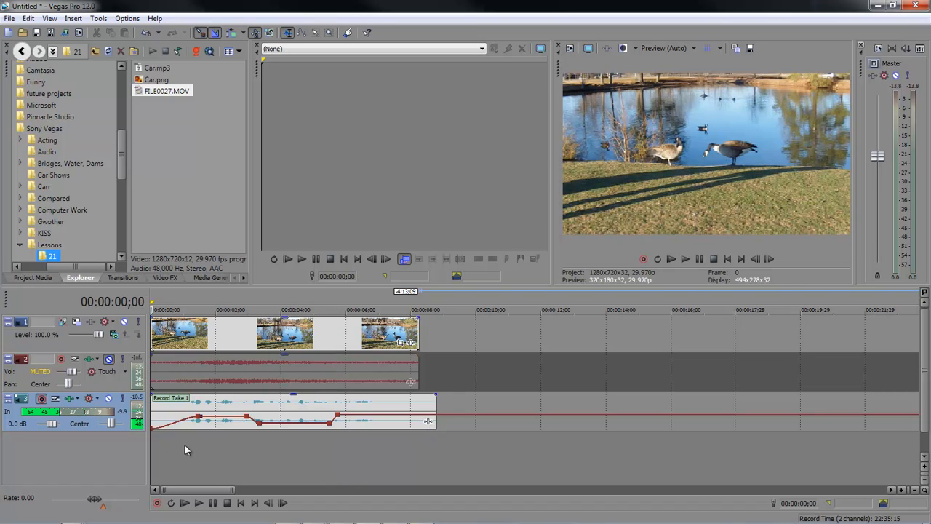
key(space)
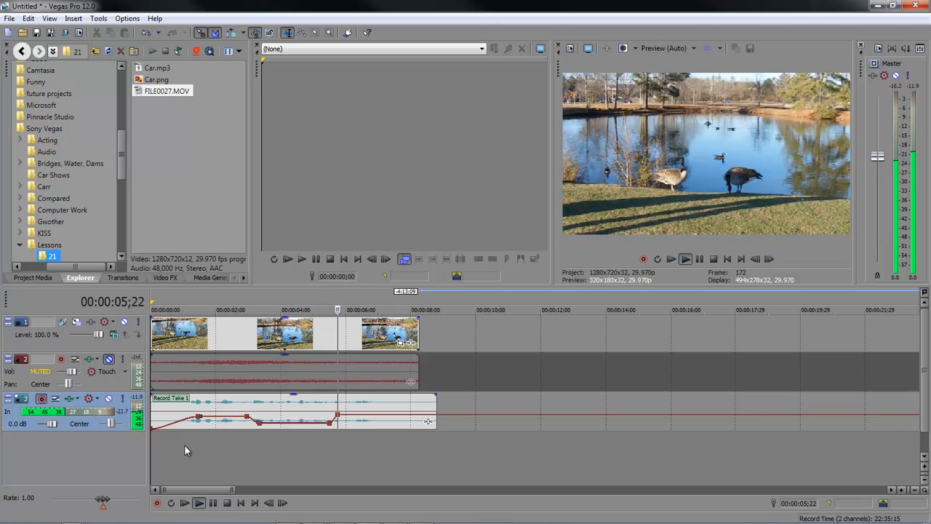
key(space)
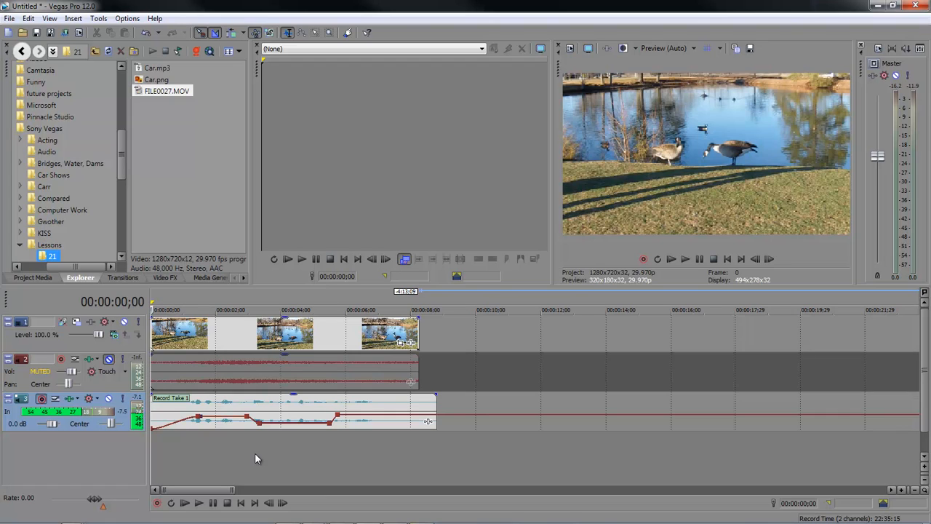
Mute the recording track and place Car.mp3 on a new audio track at the start of the timeline
click(109, 398)
click(168, 445)
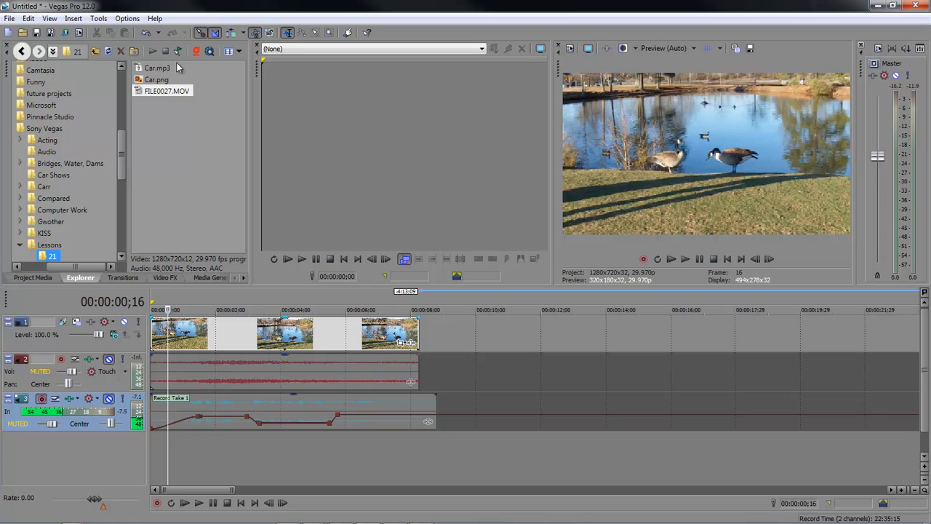
drag(154, 68, 174, 447)
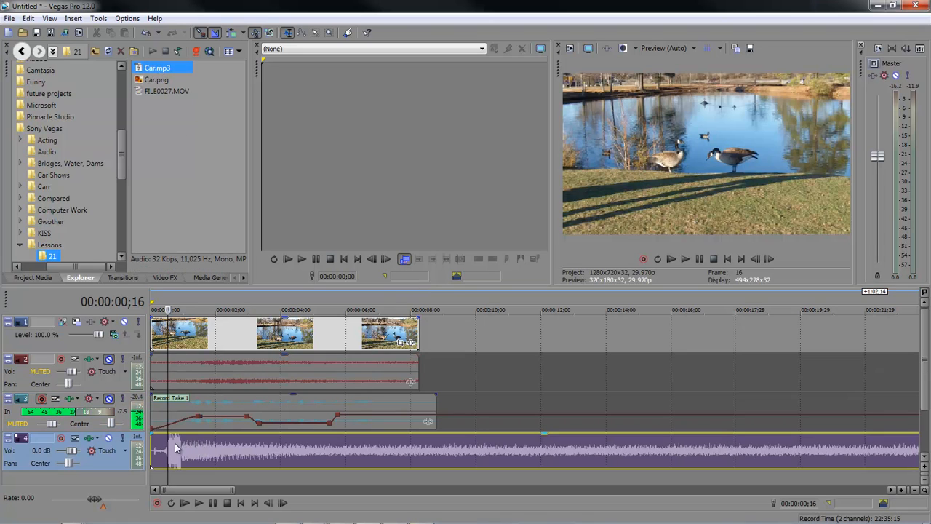
Mute the first video track and place Car.png on a new video track directly above the car sound
click(123, 321)
drag(156, 80, 158, 481)
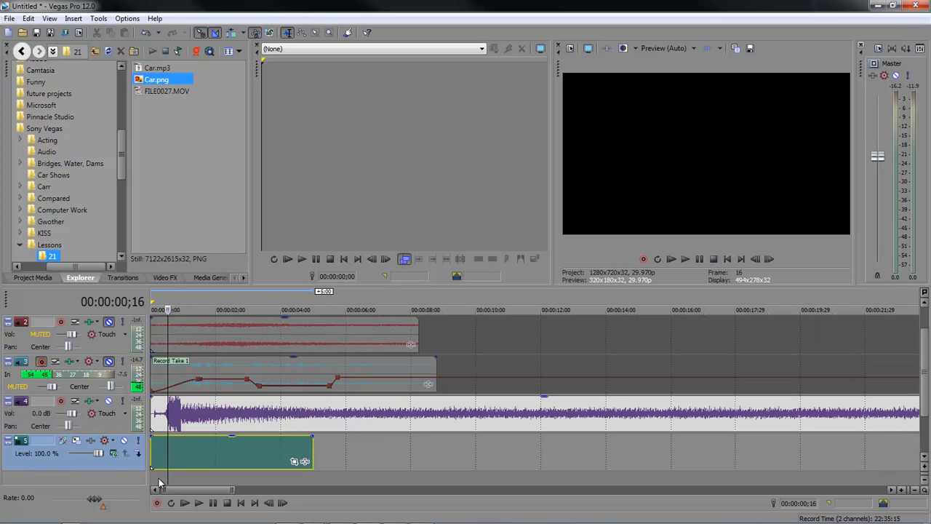
drag(137, 451, 142, 407)
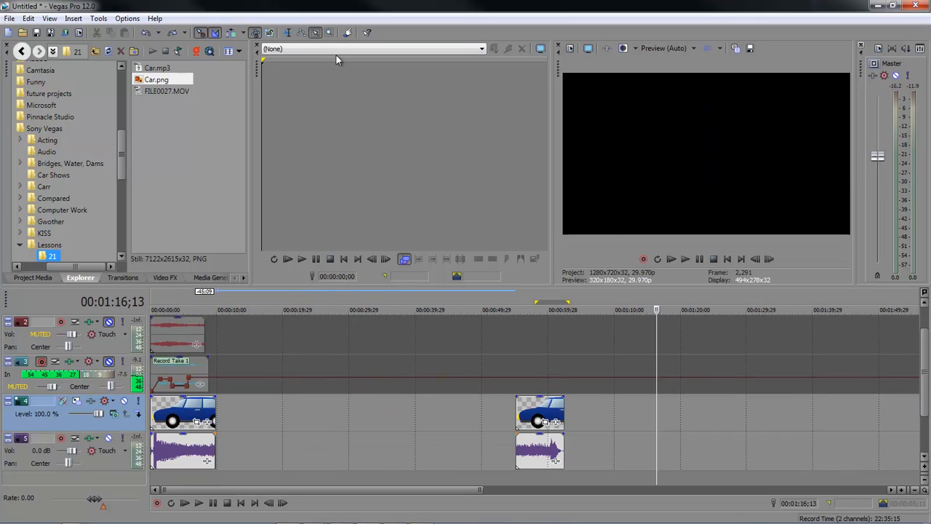
Move the second car image and its sound together against the end of the first clips and return to the normal editing tool
click(540, 399)
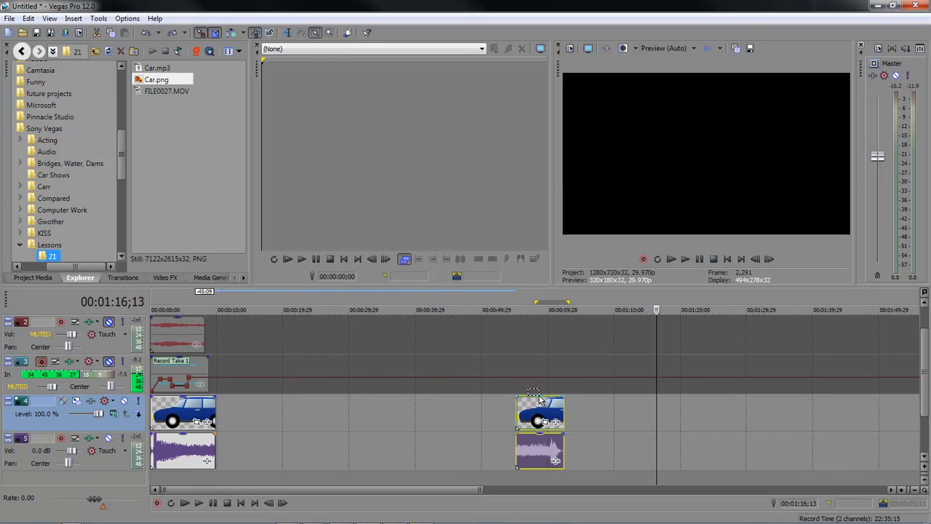
drag(529, 404, 229, 403)
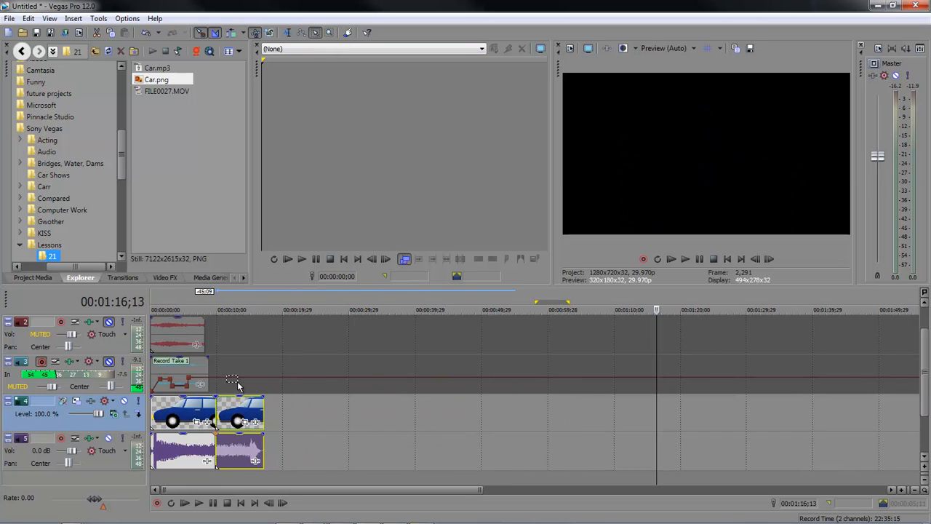
click(288, 33)
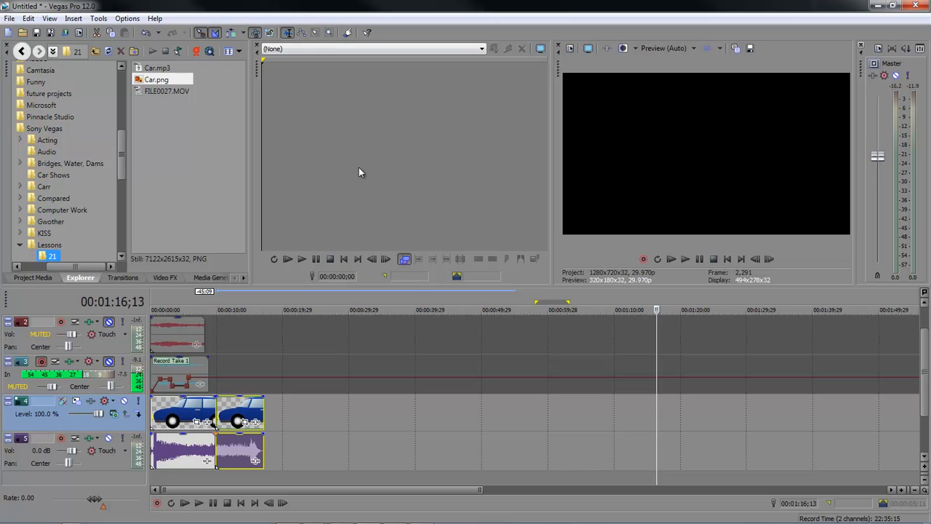
Play the opening of the car sound and the closing stretch from about 00:00:14;09
click(179, 478)
click(153, 478)
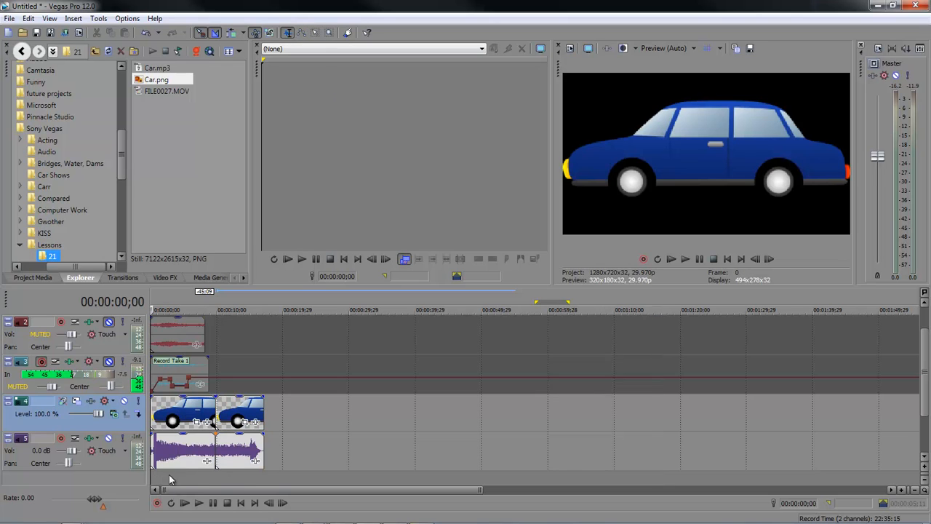
key(space)
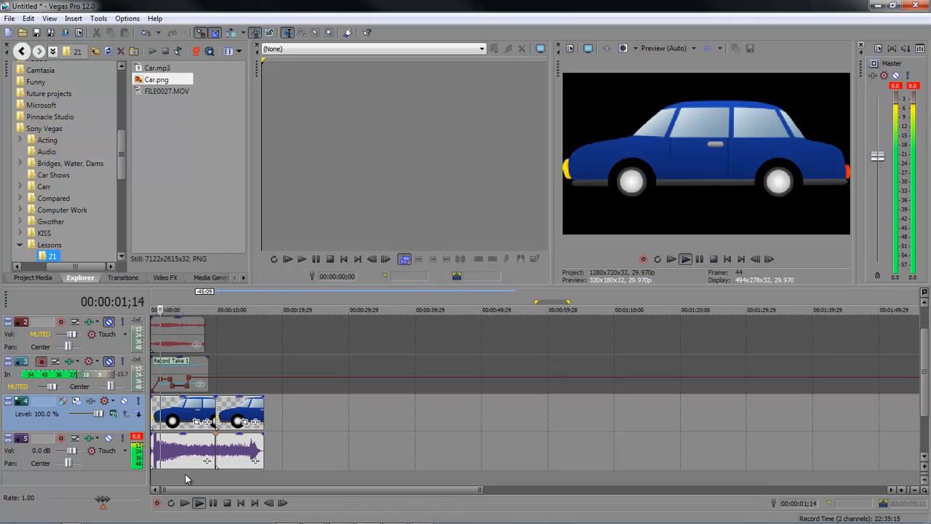
key(space)
click(245, 474)
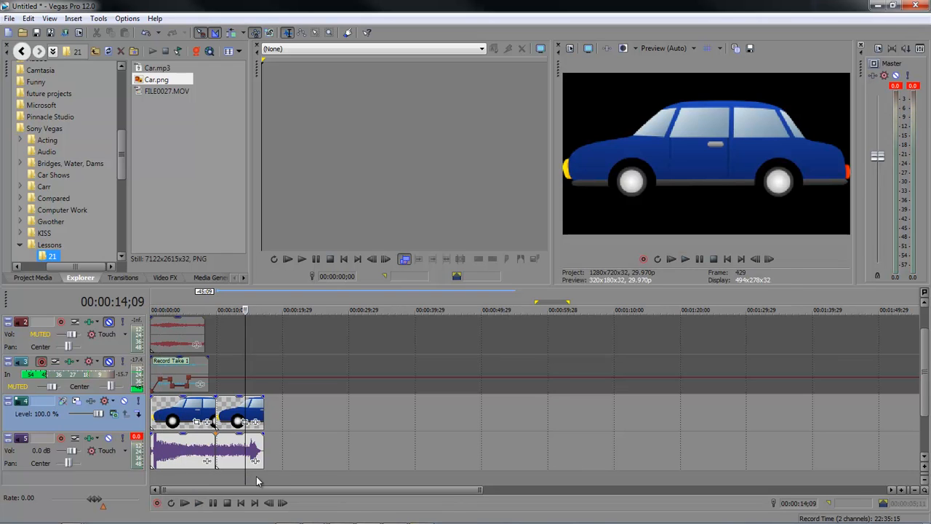
key(space)
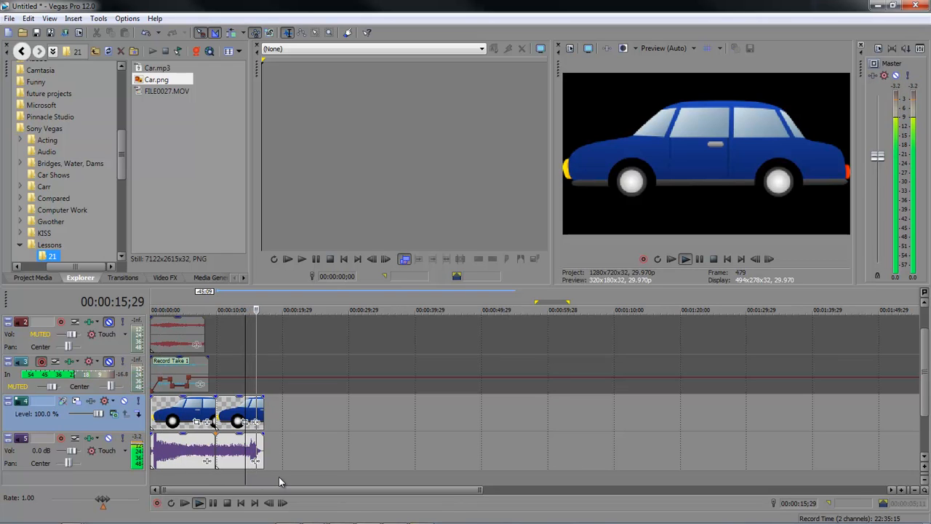
key(space)
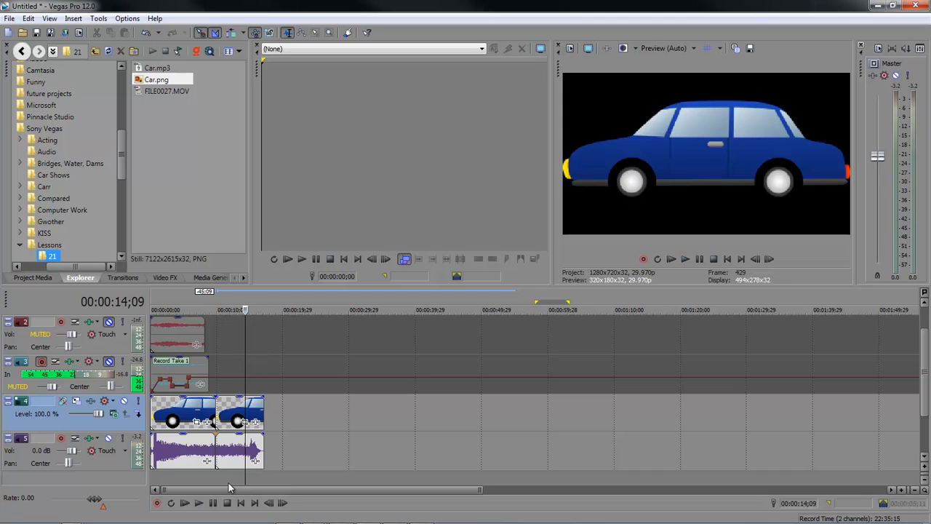
Add a volume envelope to the car sound's track
click(154, 481)
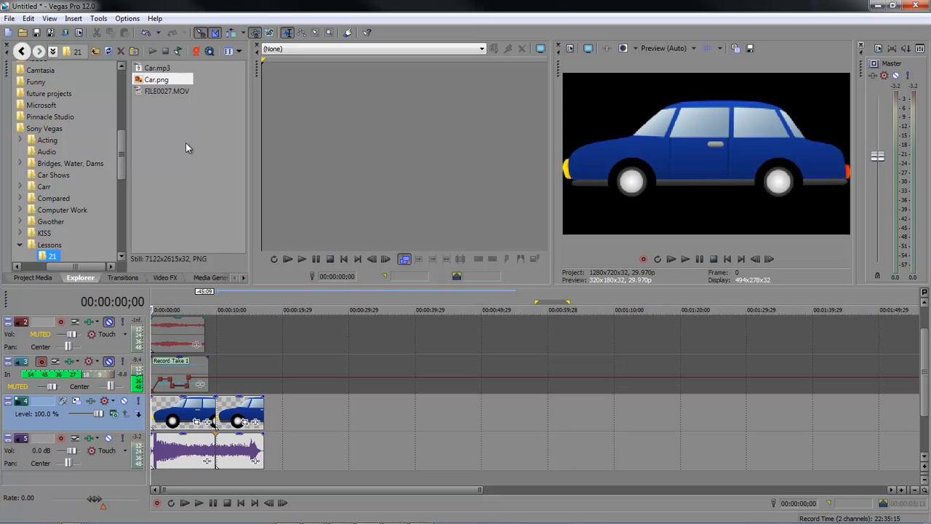
click(178, 452)
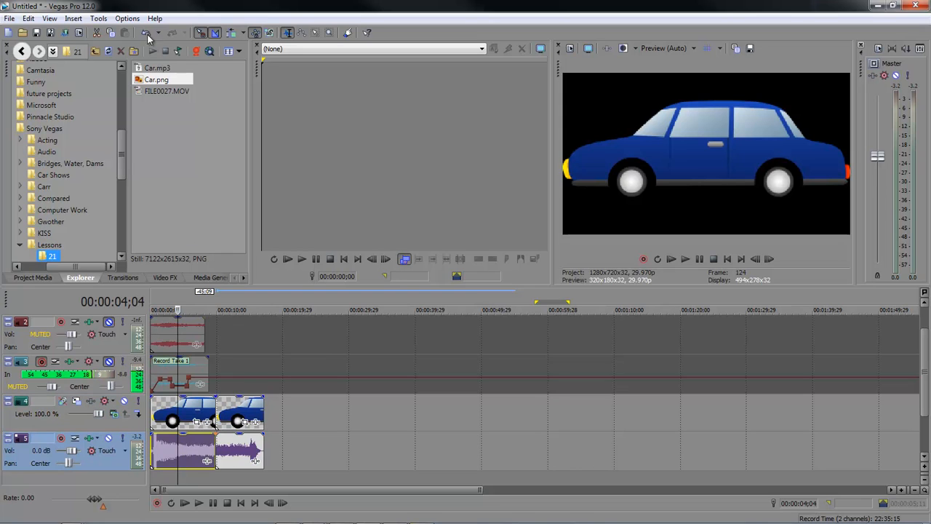
click(72, 20)
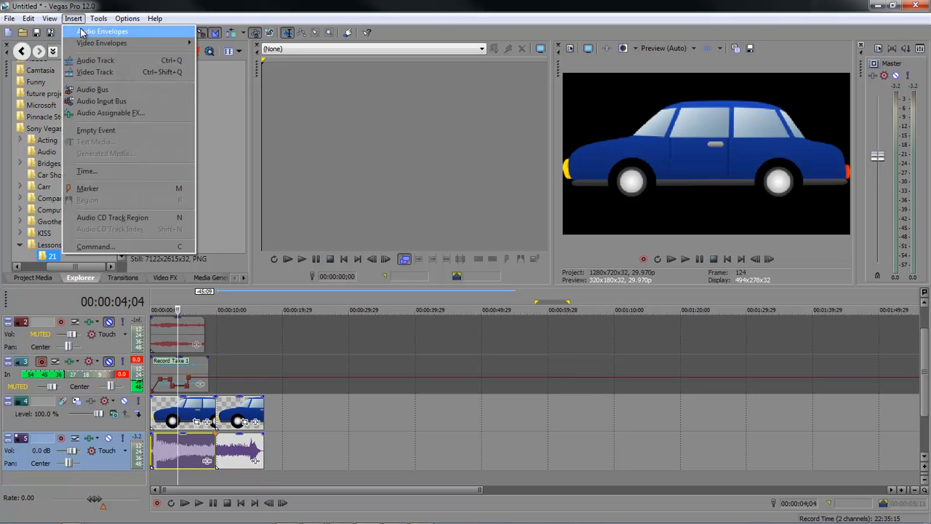
mouse_move(131, 31)
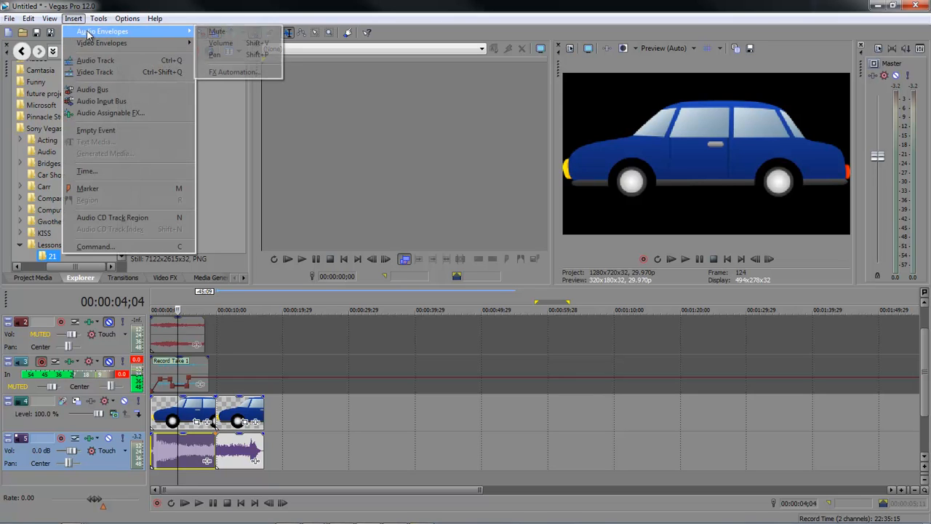
click(255, 44)
Drop the car track's volume envelope to its lowest level and raise a point at about 00:00:00;11 to the centre line as a fade-in
drag(164, 452, 189, 481)
drag(480, 489, 267, 489)
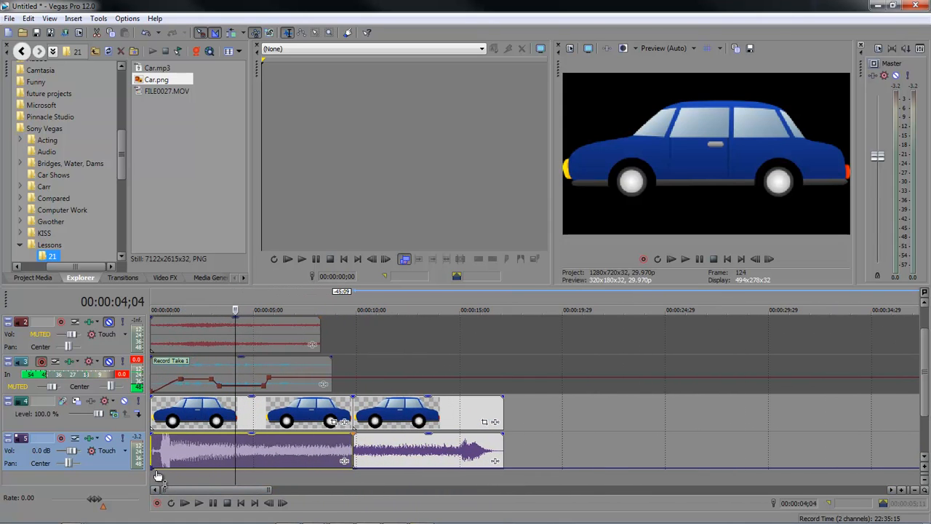
drag(157, 469, 163, 455)
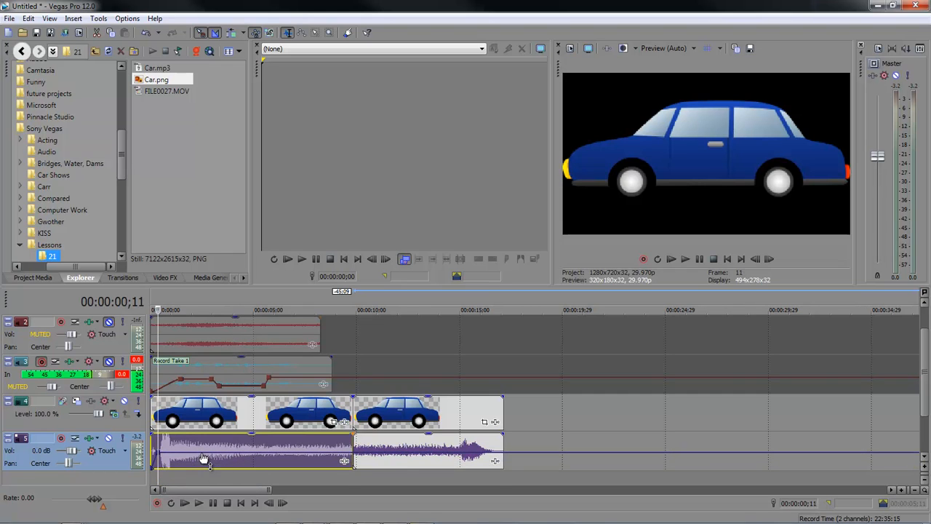
Move the fade-in point to about 00:00:00;21 at about -2.4 dB and play the opening from the start
click(153, 484)
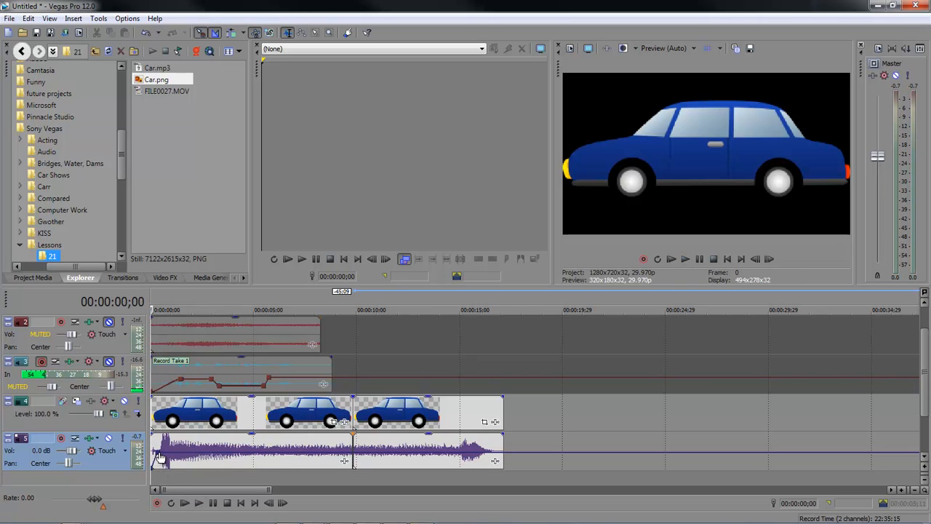
drag(159, 453, 166, 460)
key(space)
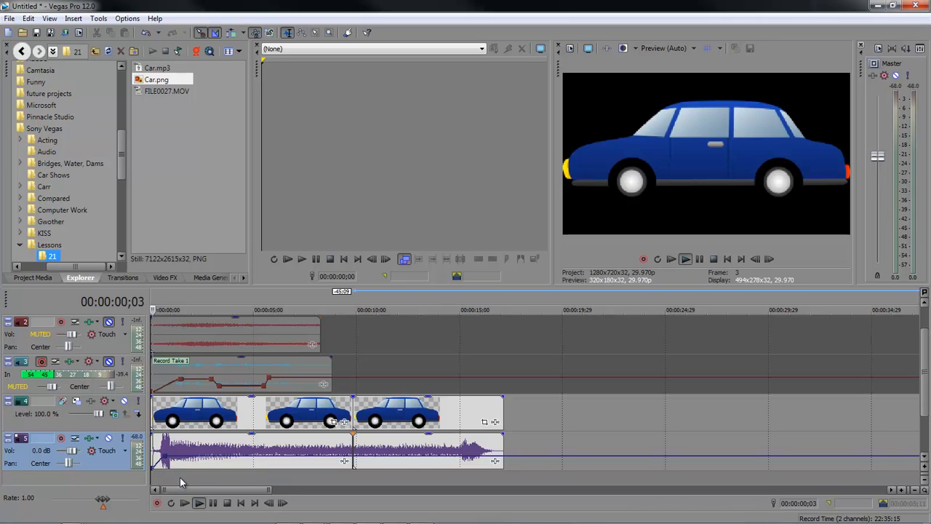
key(space)
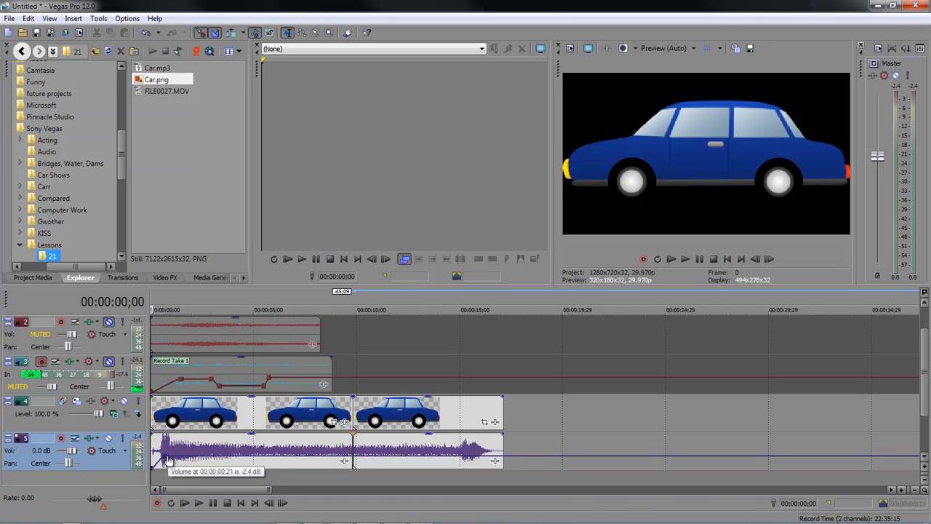
Lower the car track's fade-in point slightly further and replay the opening
drag(166, 460, 166, 462)
key(space)
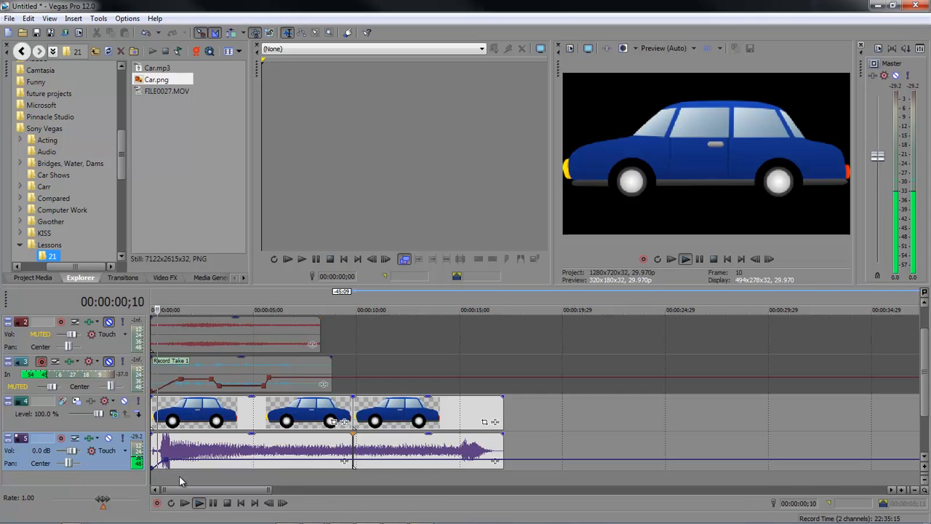
key(space)
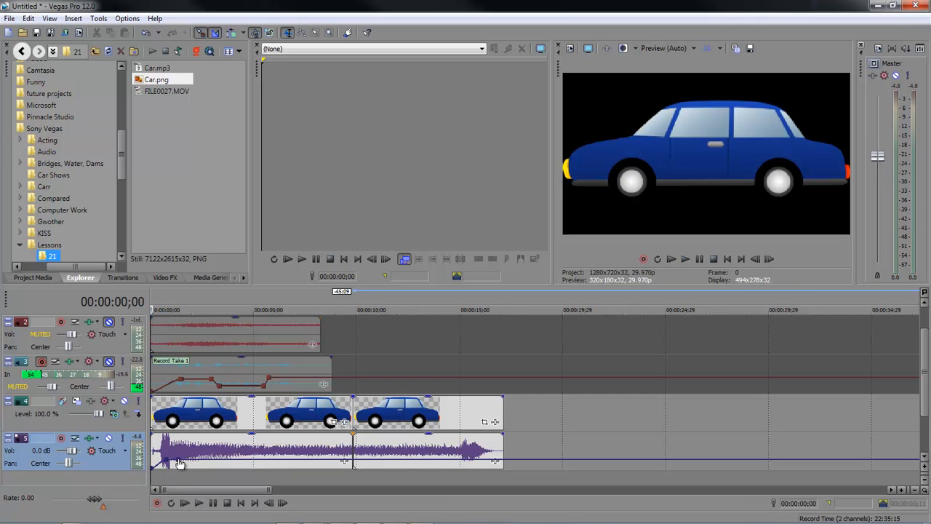
Add volume points on the car track at about 00:00:01;09 and 00:00:01;26, replay the opening, and set the second to about -2.4 dB
click(179, 462)
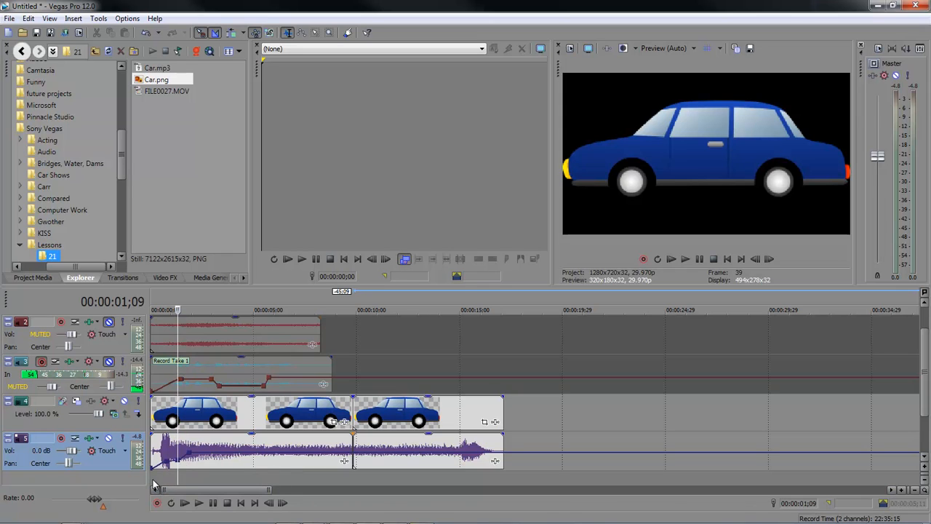
key(ctrl+Home)
key(space)
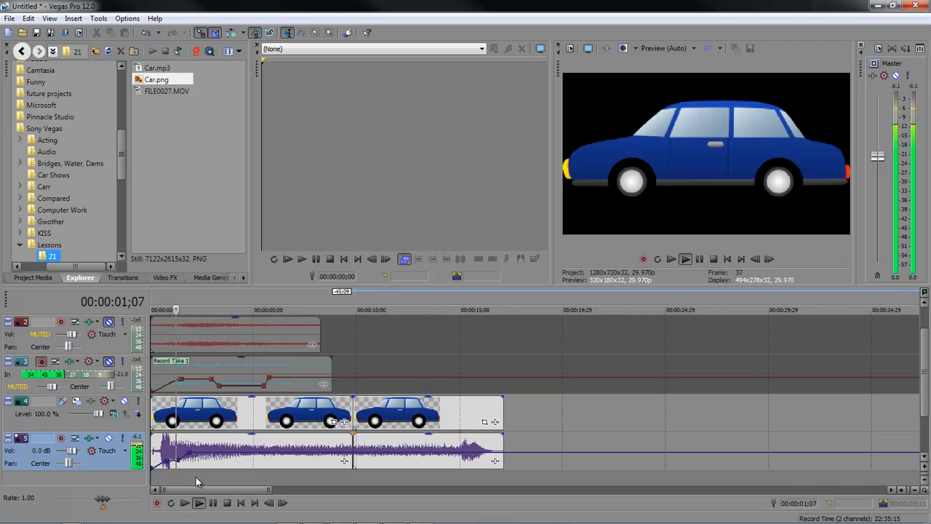
key(space)
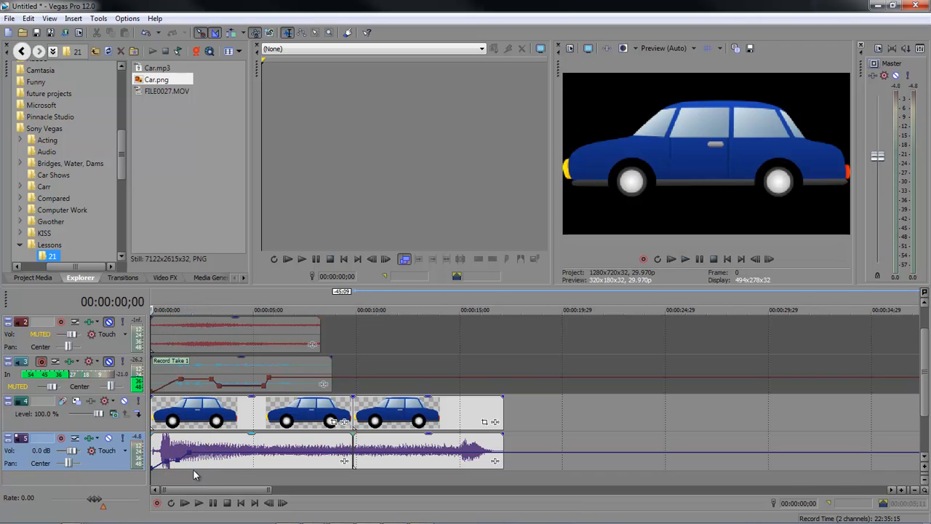
drag(189, 458, 189, 460)
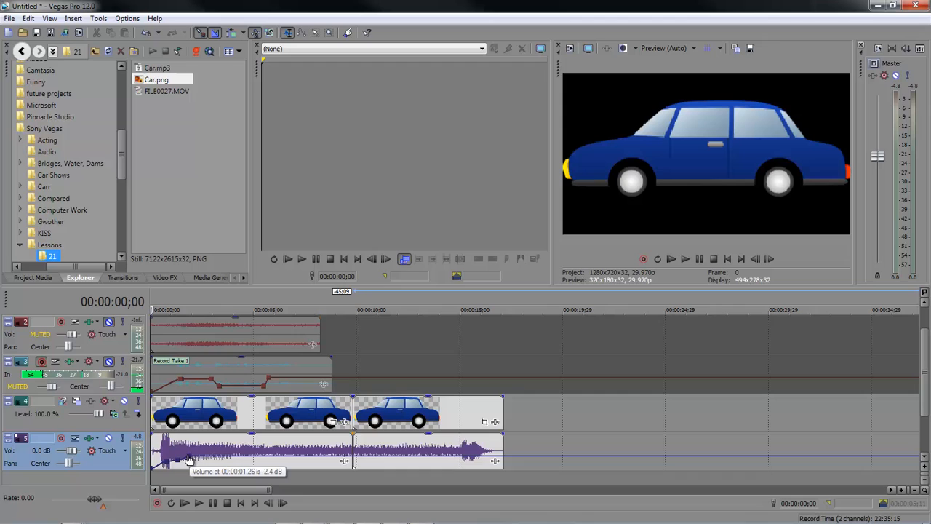
Shape a volume fade-out near 00:00:15 through about -6.8 dB at 00:00:15;19 to near the lowest level, and play the ending
click(459, 461)
click(467, 461)
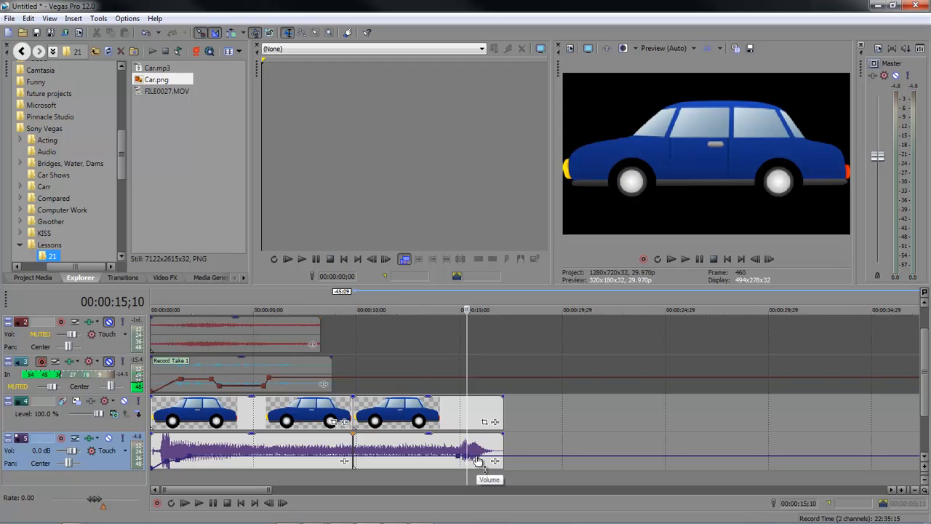
mouse_move(478, 461)
mouse_down()
mouse_move(487, 471)
mouse_move(473, 465)
mouse_up()
click(482, 464)
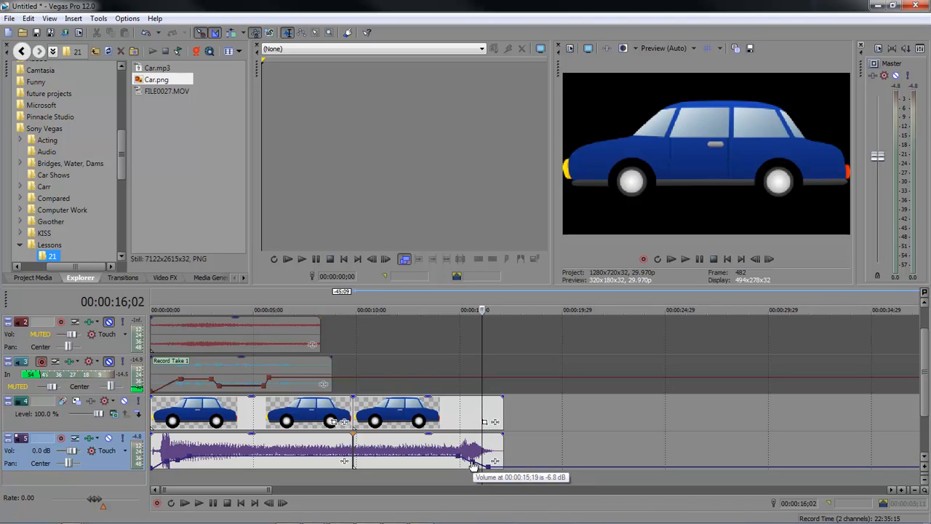
click(451, 478)
key(space)
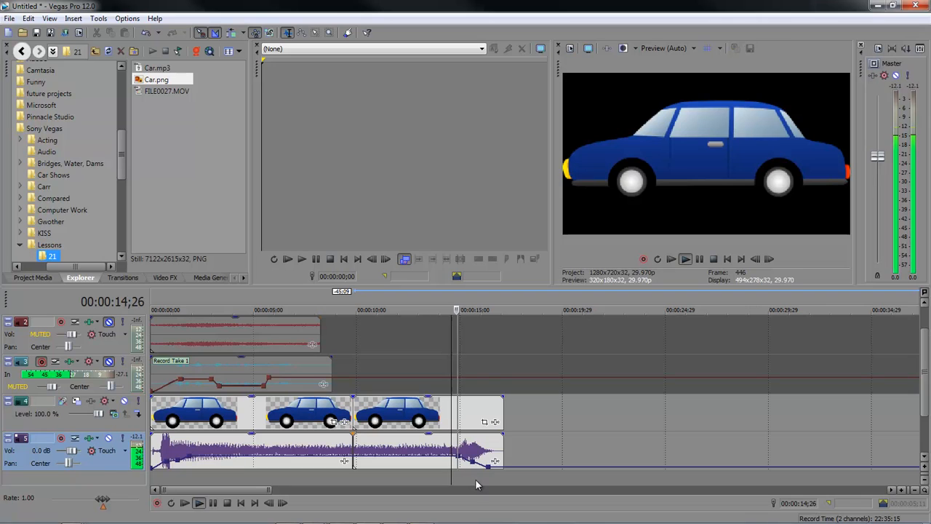
key(space)
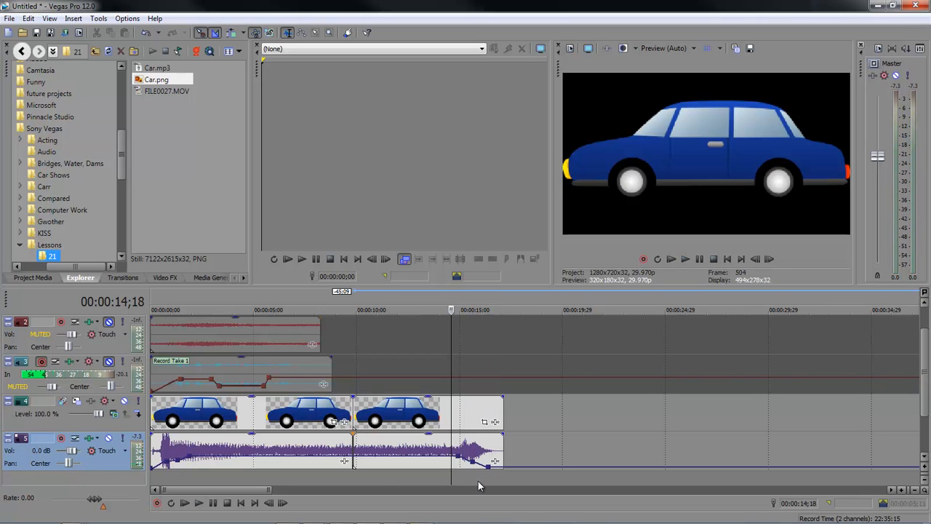
Play the car sound's opening from the start, and its ending from about 00:00:13;17, to check both fades
click(153, 485)
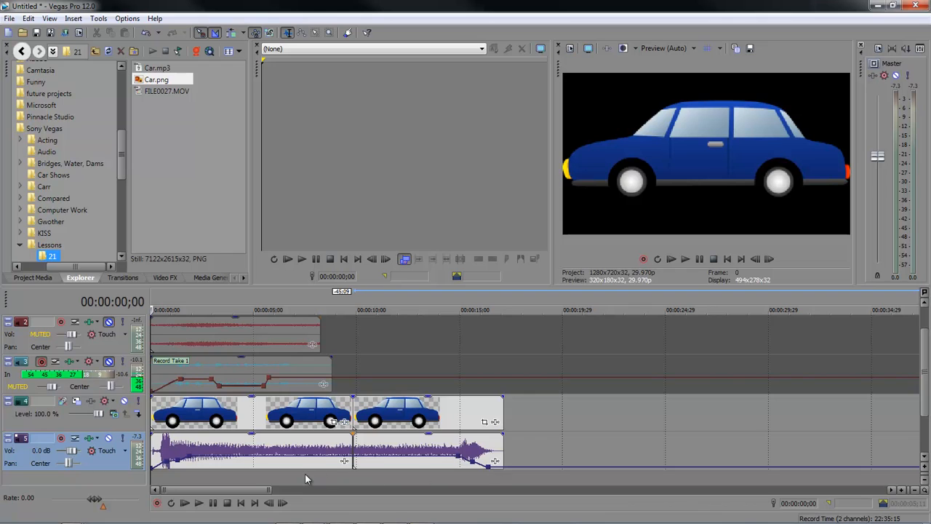
key(space)
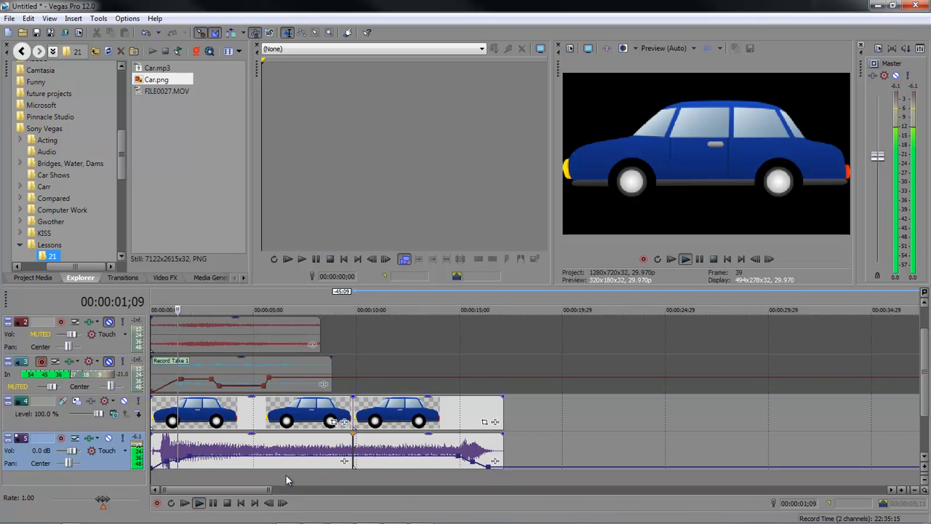
key(space)
click(430, 477)
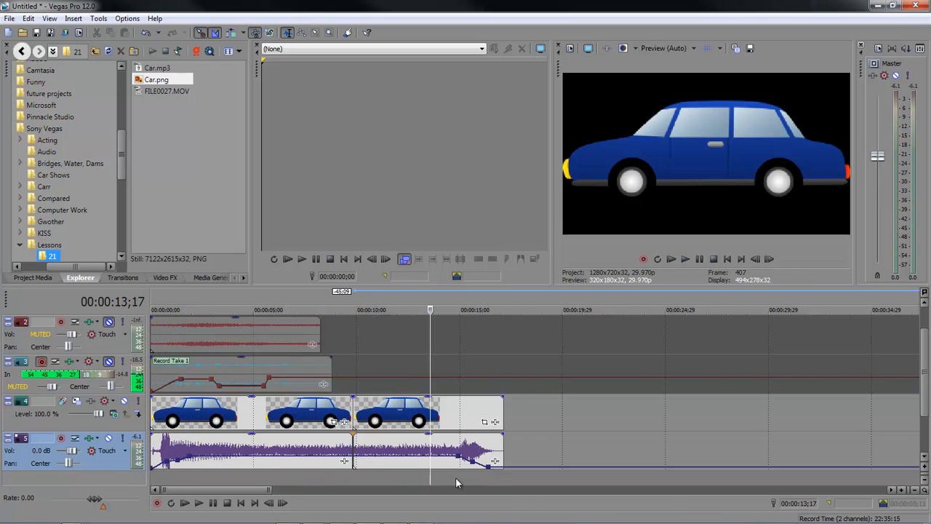
key(space)
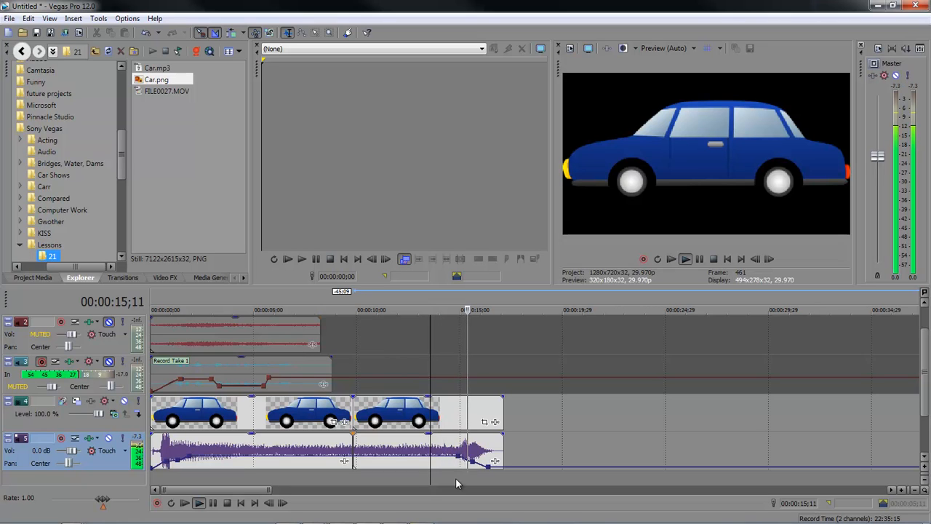
key(space)
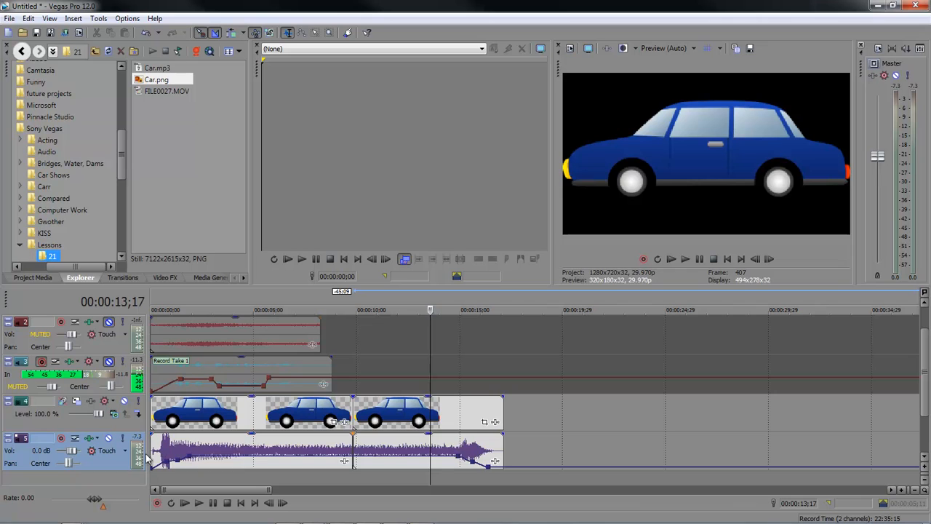
Add a pan envelope to the car sound's track and lower its line to about 91 % right
click(73, 19)
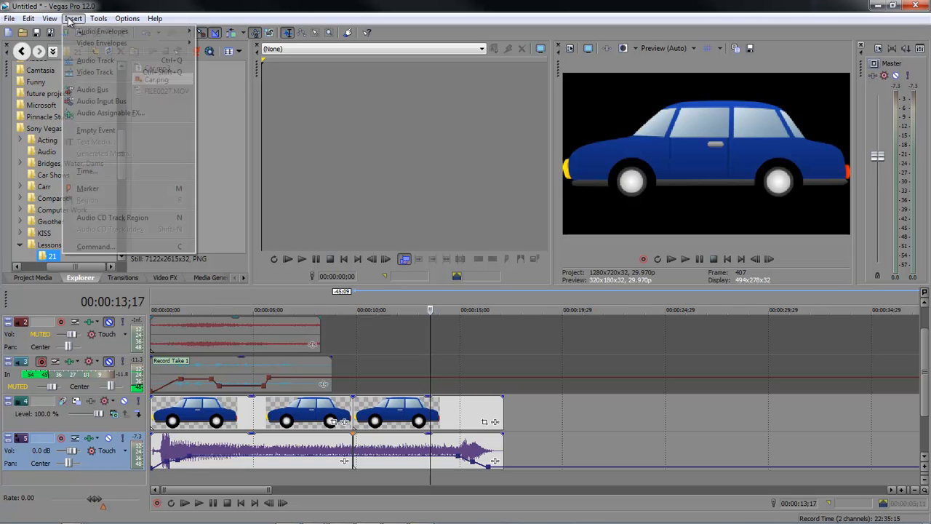
mouse_move(91, 31)
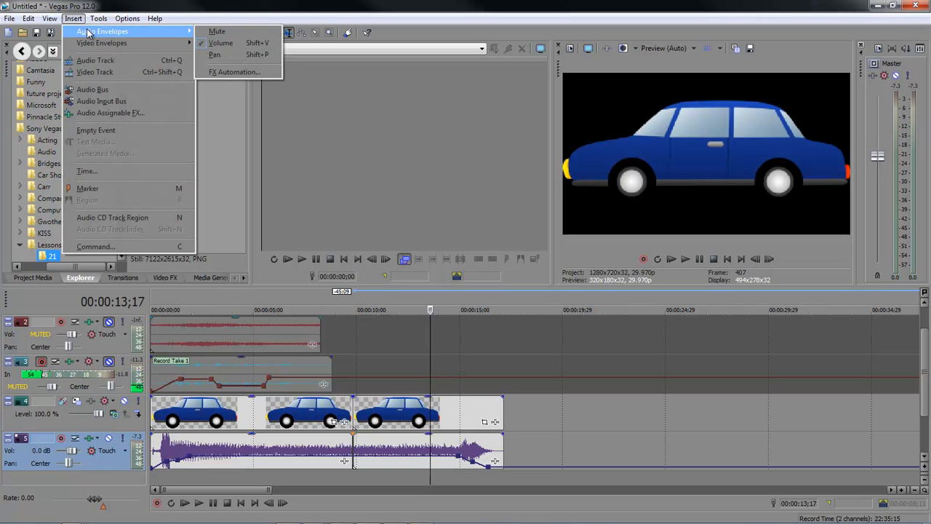
click(231, 55)
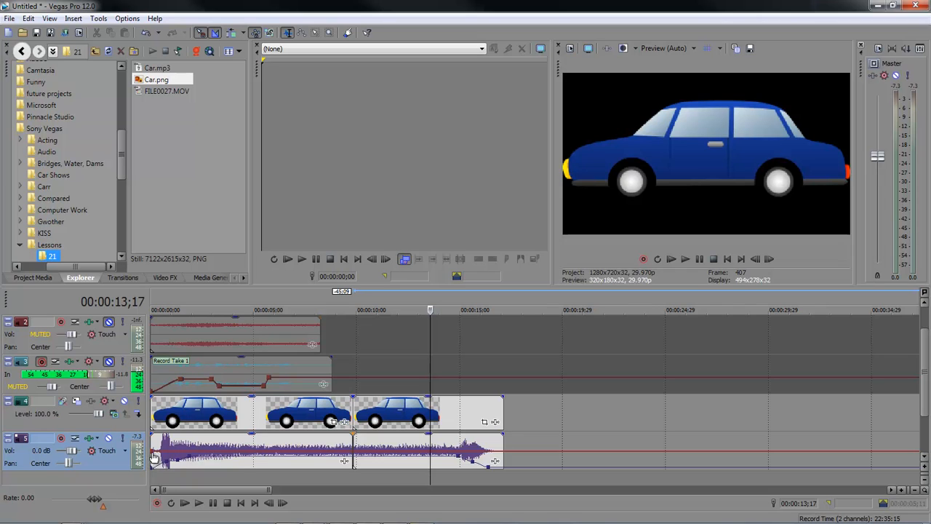
drag(154, 456, 165, 475)
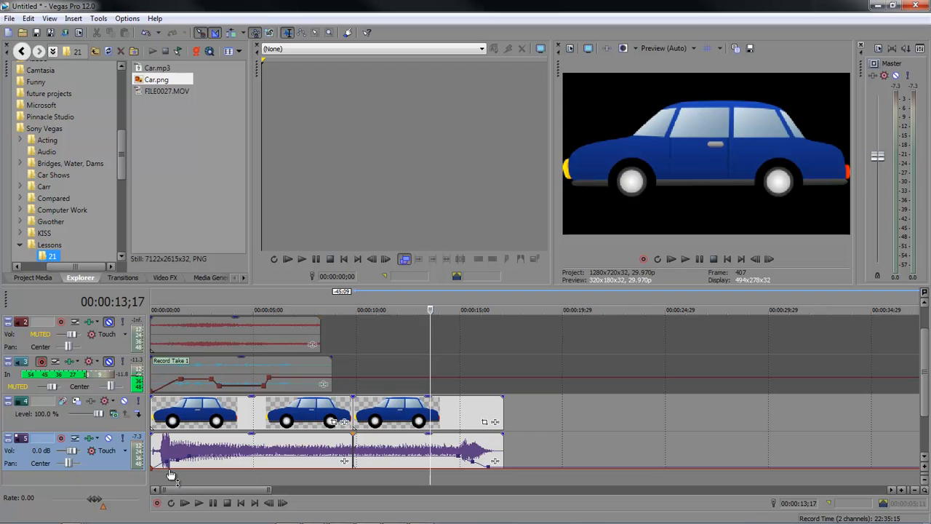
Add a near-centre pan point just before 00:00:01 and another at about 00:00:02;22 set to about 48 % right
double_click(168, 468)
drag(168, 468, 207, 462)
click(208, 456)
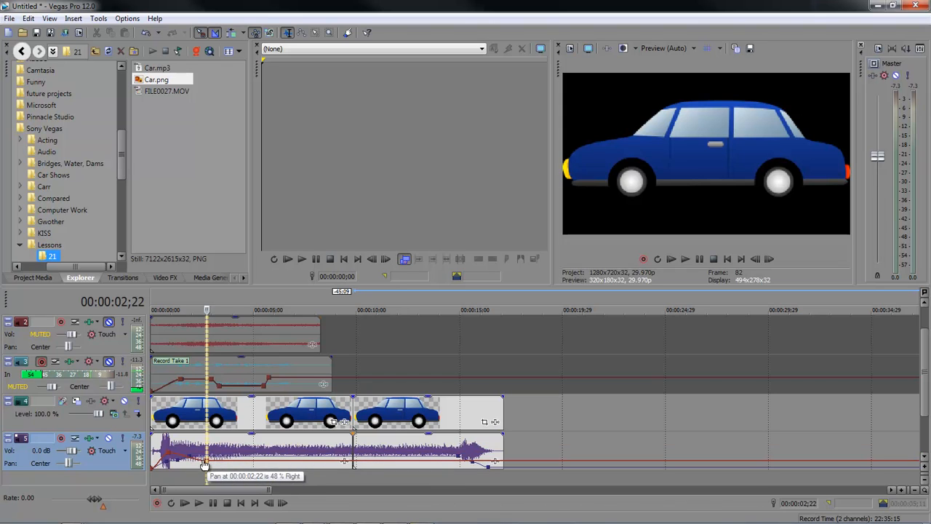
Add pan points near 00:00:14 and at about 00:00:15;03, raising the second to about 3 % left
double_click(435, 461)
double_click(462, 462)
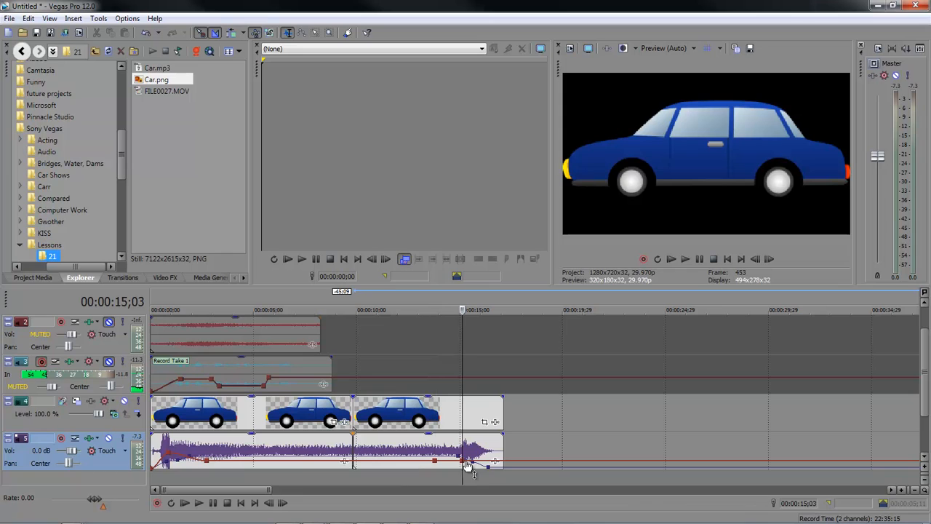
drag(462, 463, 467, 456)
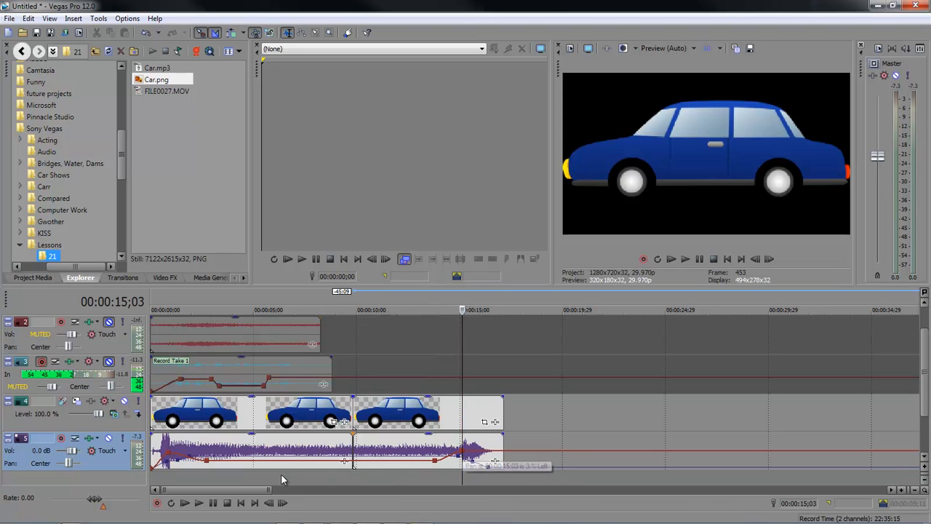
Play the car sound repeatedly from the start, once through to about 00:00:15, to check the panning between speakers
click(153, 482)
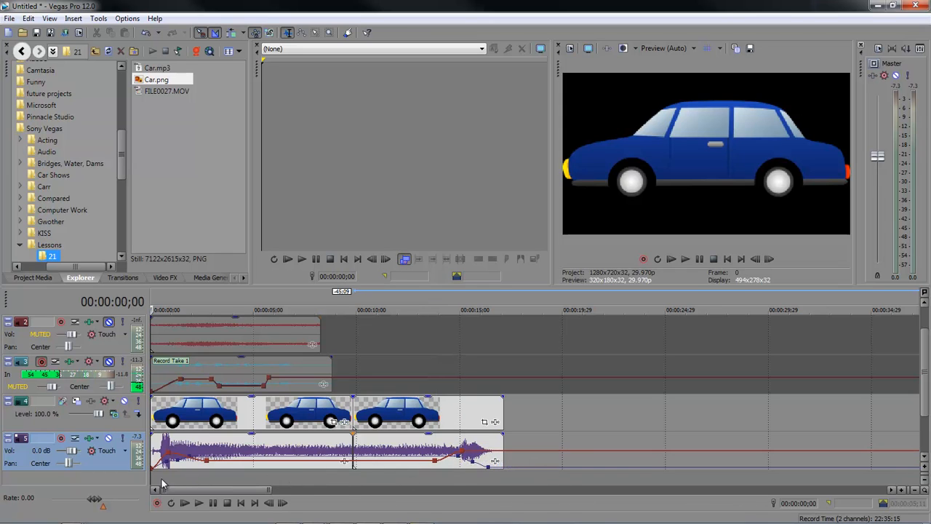
key(space)
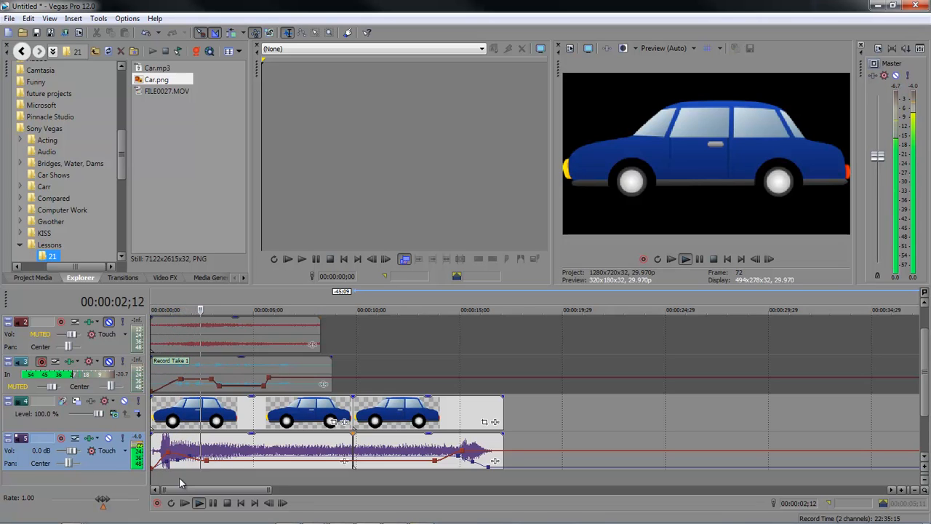
key(space)
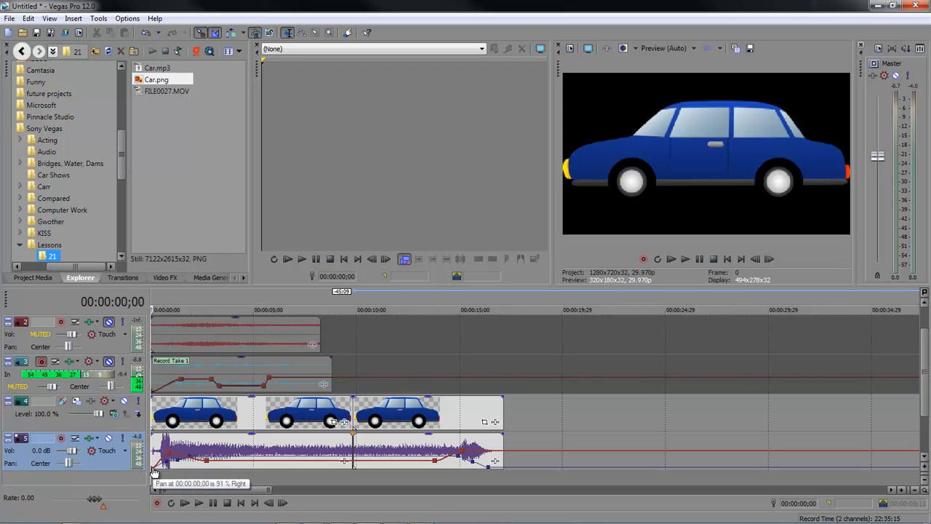
drag(154, 471, 170, 456)
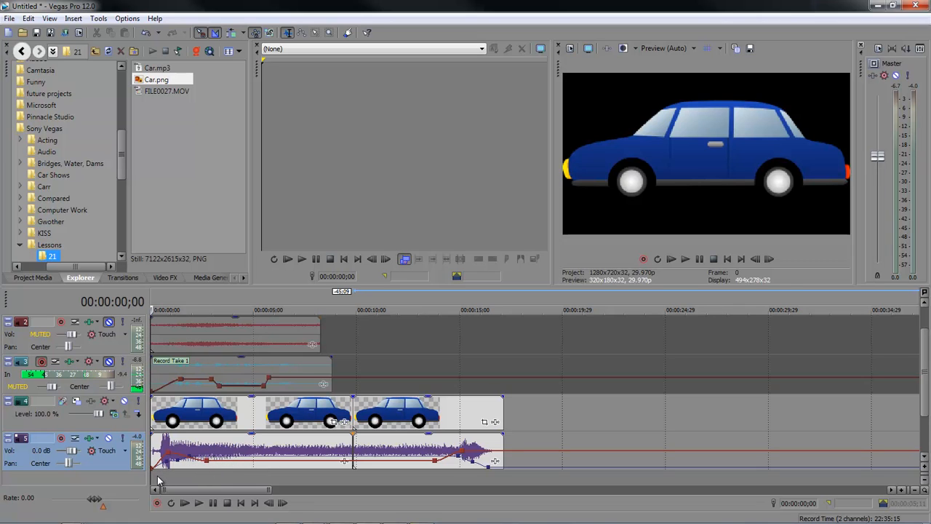
key(space)
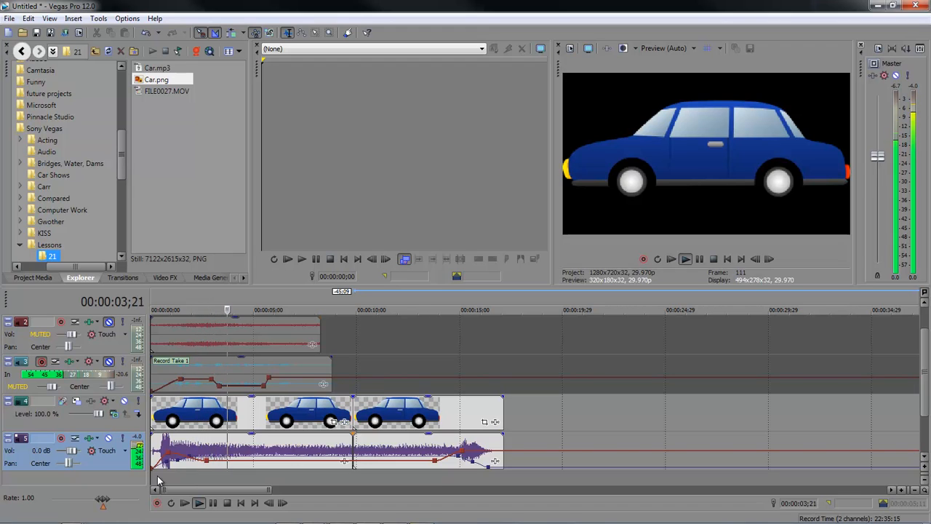
key(space)
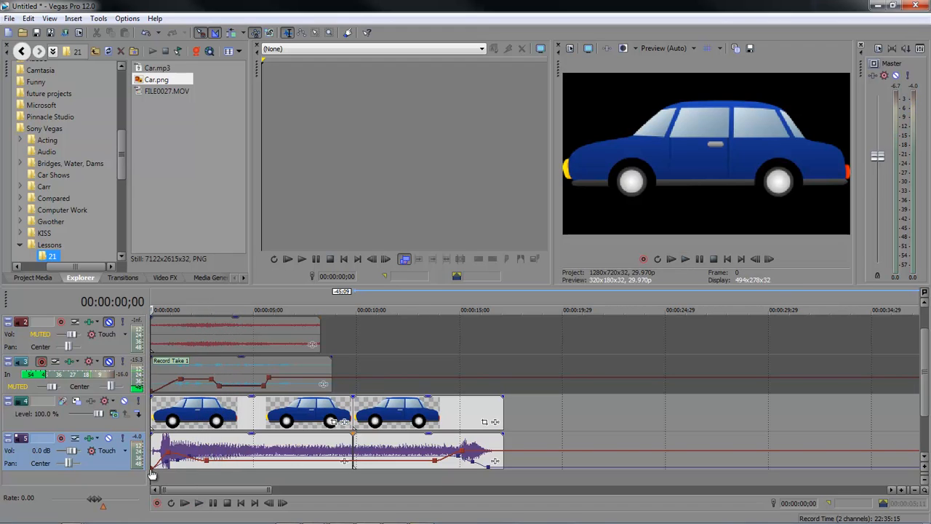
mouse_move(154, 474)
key(space)
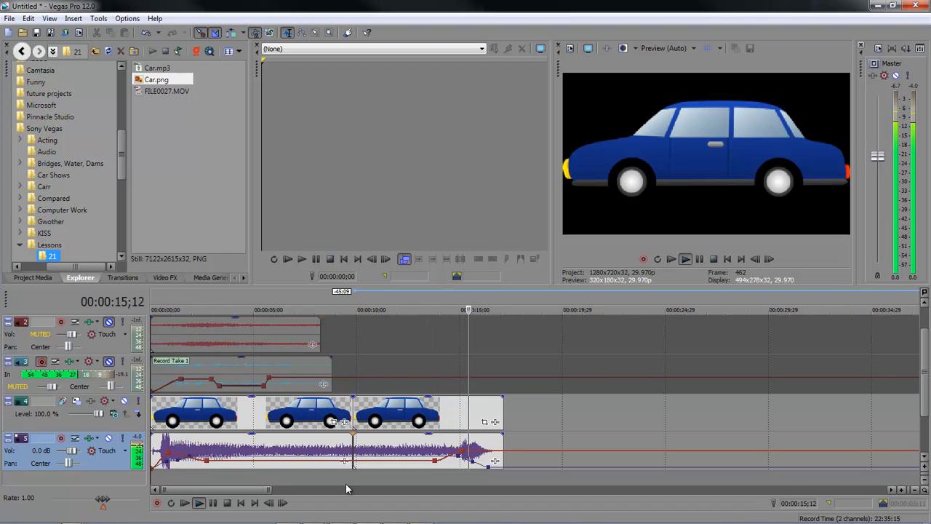
key(space)
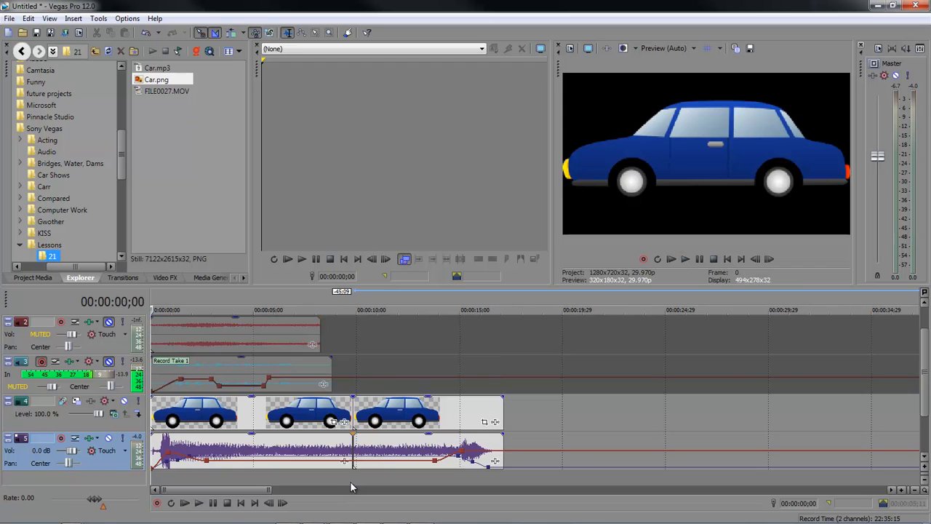